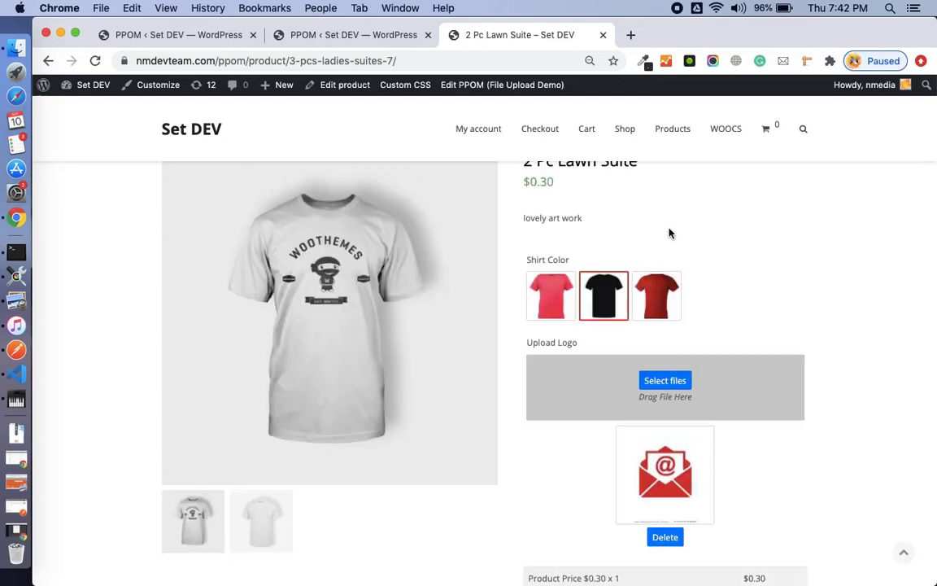
Scroll the 2 Pc Lawn Suite product page to review its Shirt Color options.
scroll(734, 275, "down", 2)
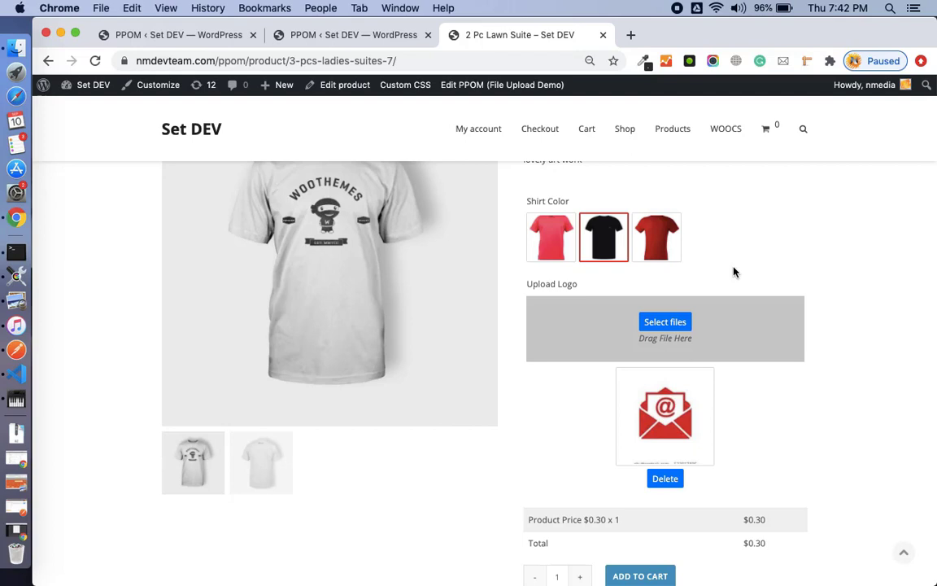
scroll(734, 272, "up", 3)
scroll(734, 272, "down", 5)
scroll(734, 272, "up", 3)
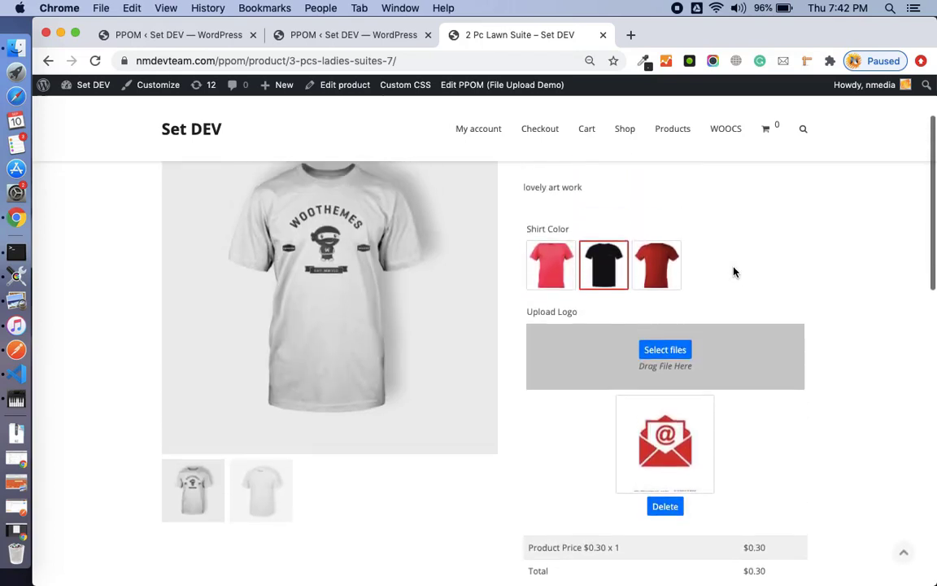
scroll(734, 272, "up", 2)
left_click(656, 282)
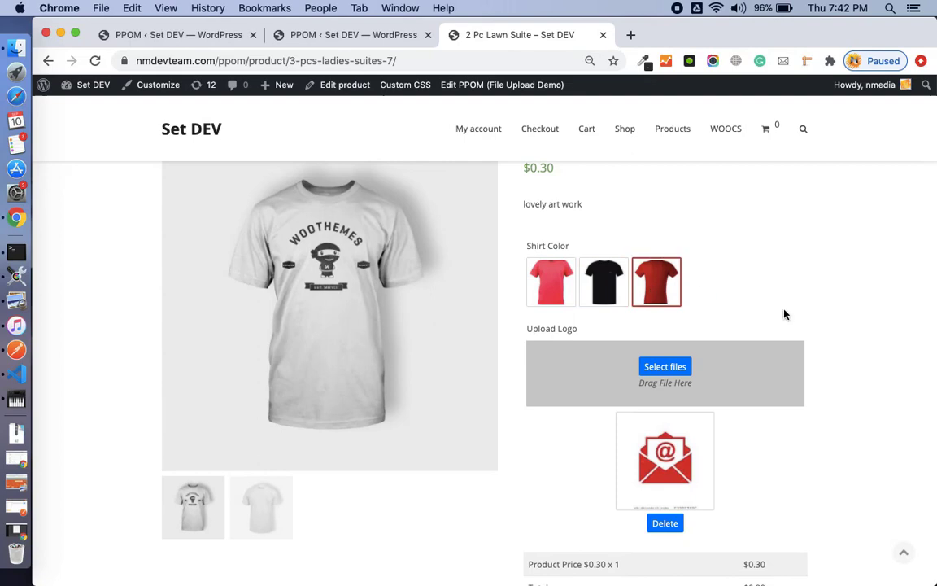
scroll(785, 314, "up", 2)
scroll(785, 314, "down", 2)
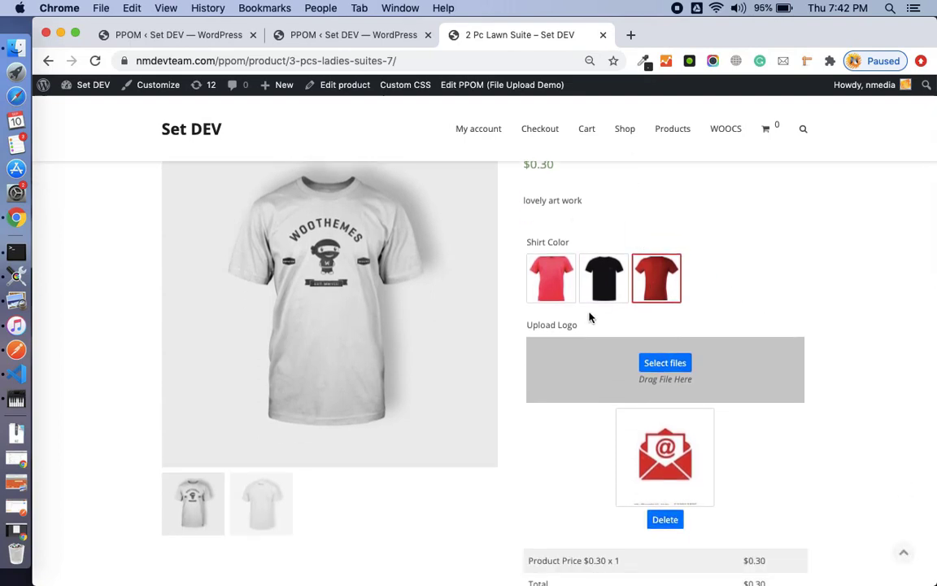
left_click(560, 295)
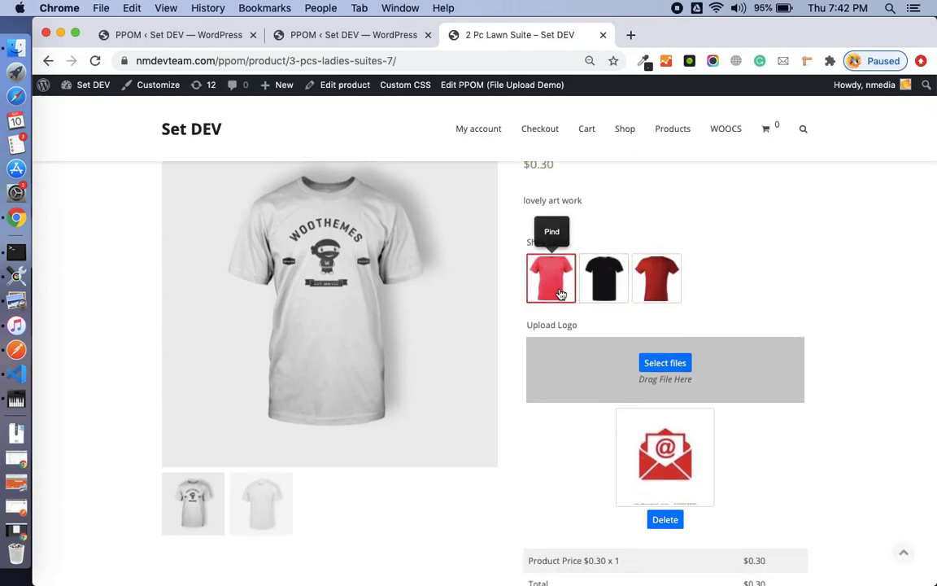
scroll(725, 280, "down", 2)
scroll(725, 280, "up", 1)
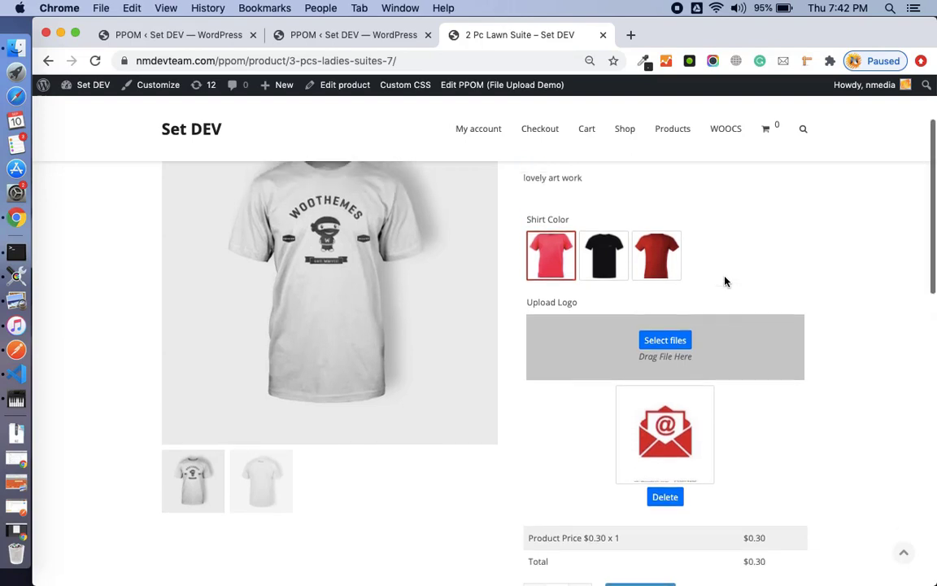
scroll(726, 282, "up", 2)
scroll(727, 282, "down", 2)
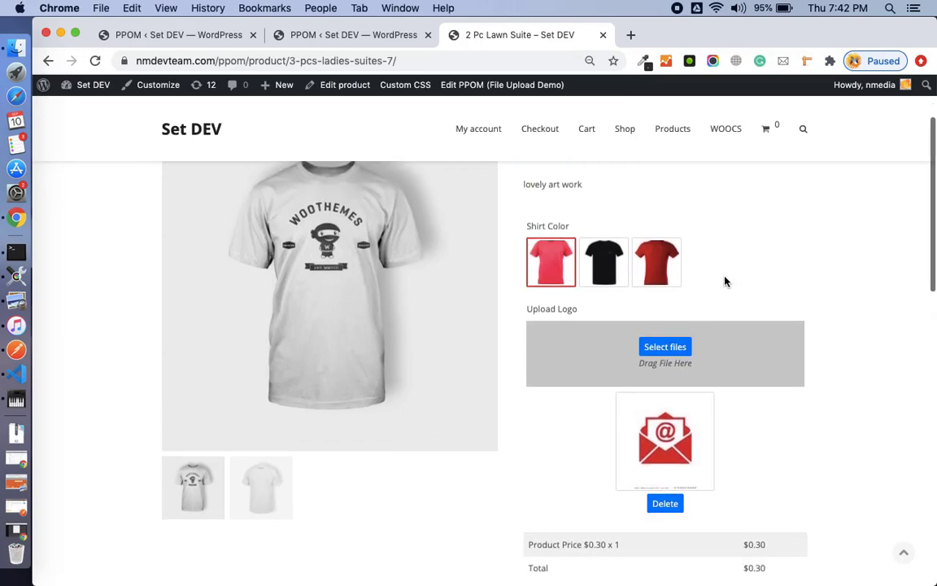
scroll(727, 281, "down", 1)
scroll(726, 278, "up", 3)
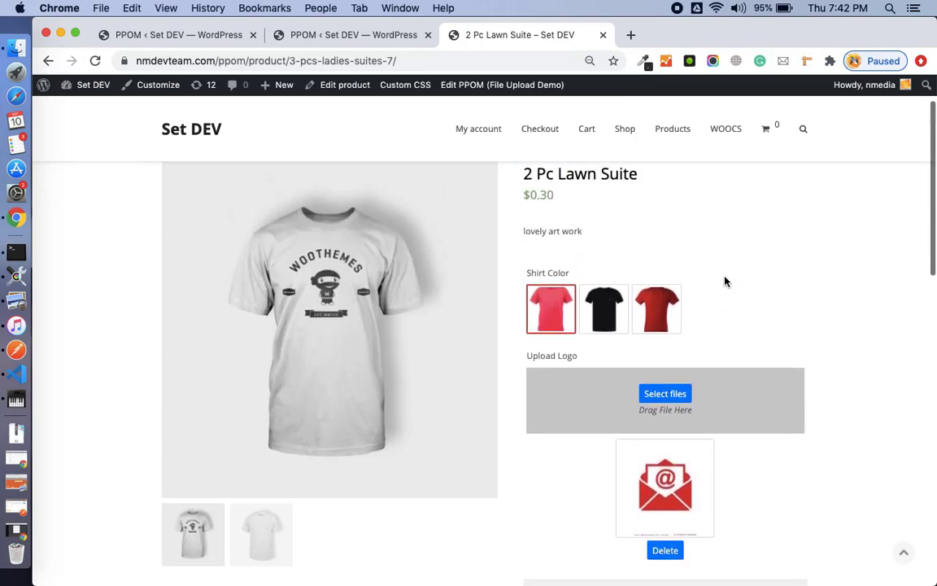
left_click(645, 309)
left_click(594, 299)
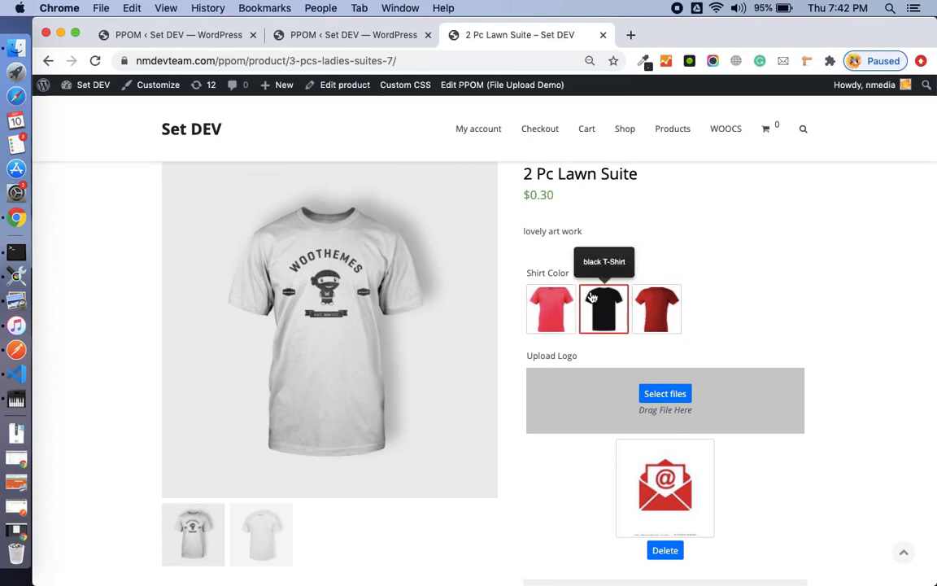
left_click(656, 303)
scroll(674, 316, "down", 2)
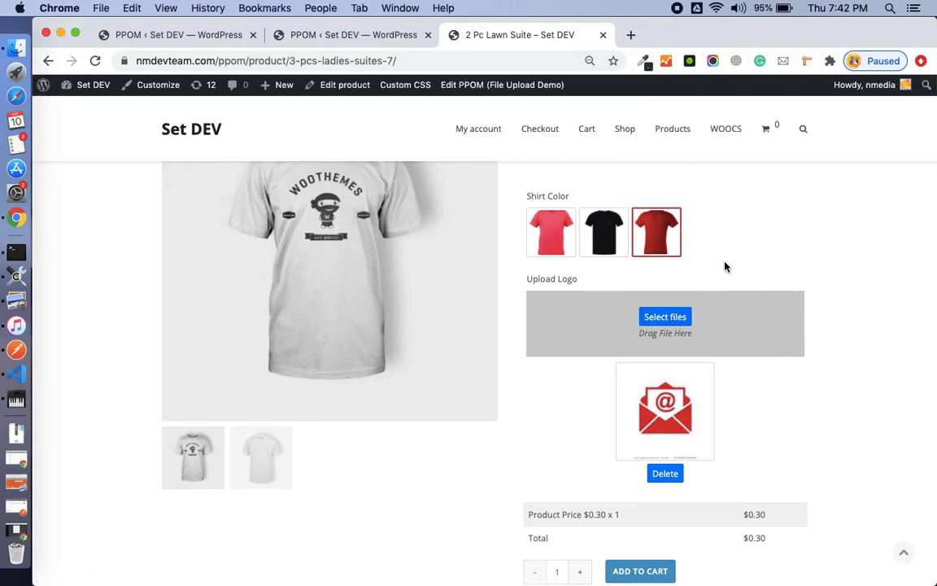
scroll(724, 268, "up", 2)
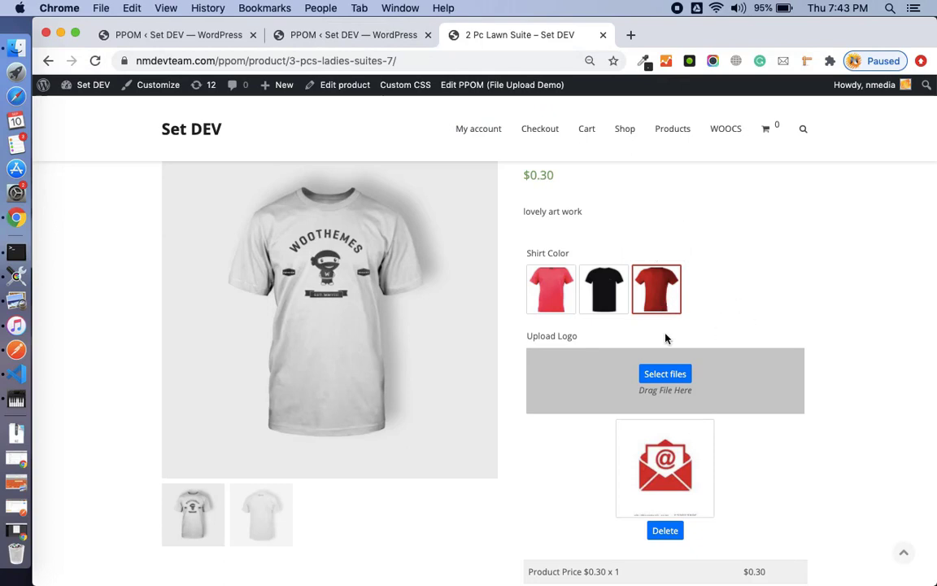
Go to the PPOM admin and open the WooCommerce PPOM Fields meta group list.
left_click(388, 41)
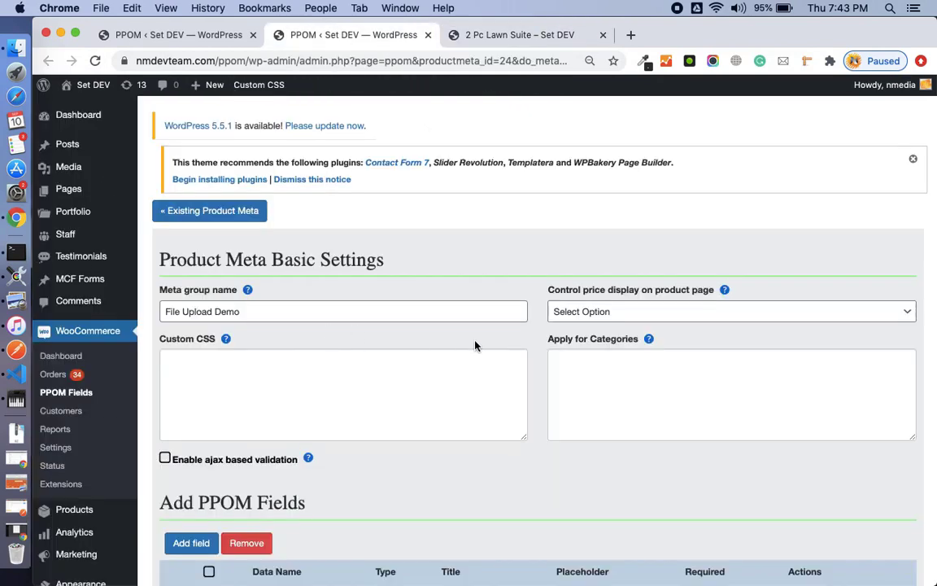
scroll(476, 346, "down", 2)
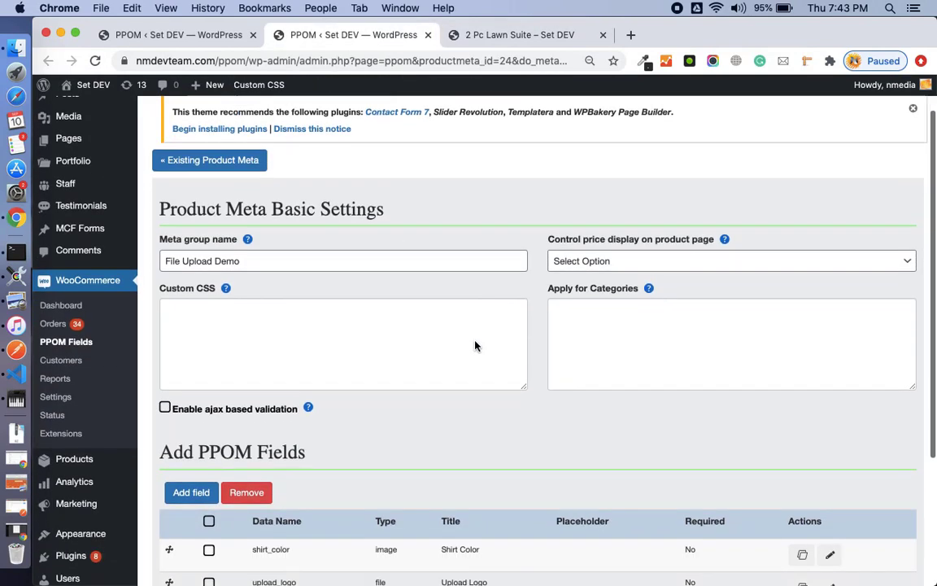
left_click(82, 346)
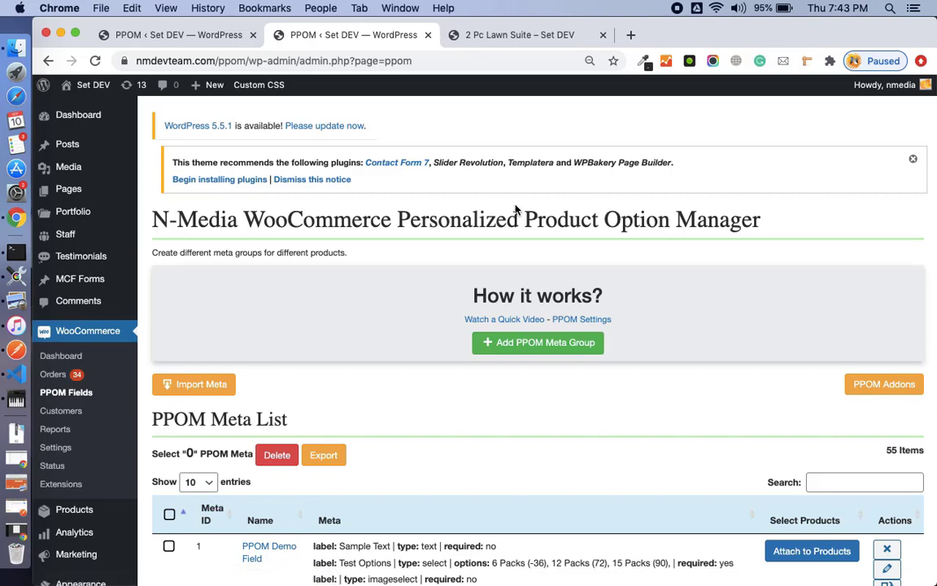
scroll(503, 392, "down", 3)
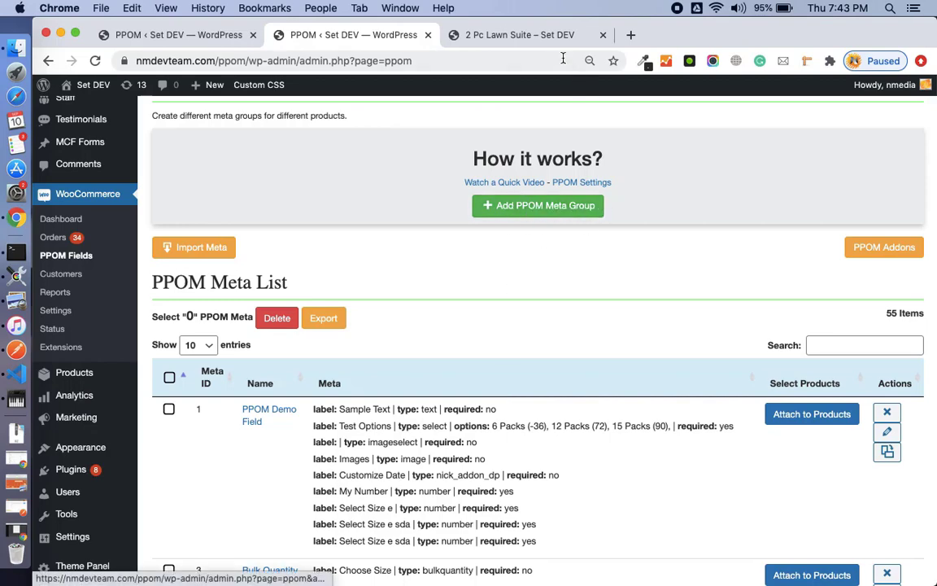
scroll(590, 222, "down", 3)
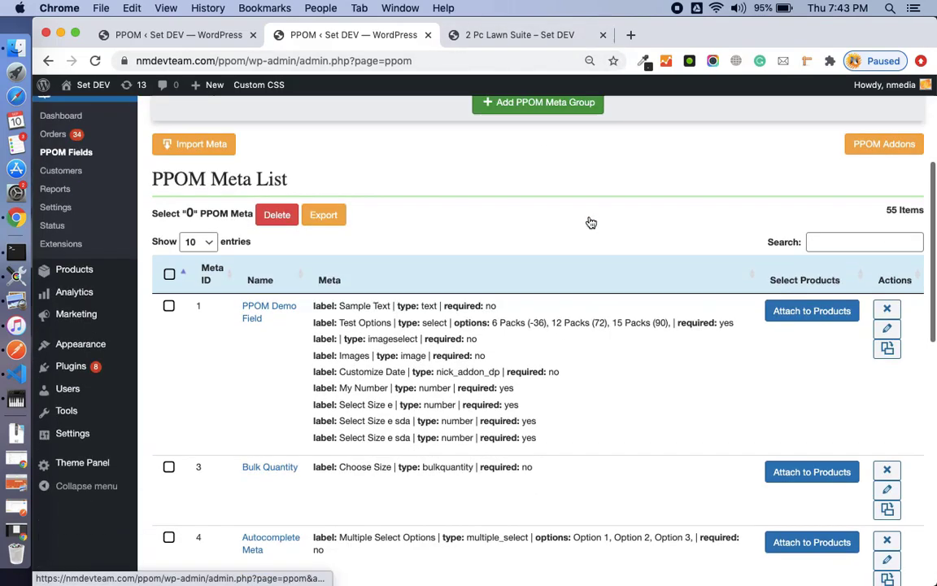
Search the PPOM meta groups for 'file up'.
left_click(863, 230)
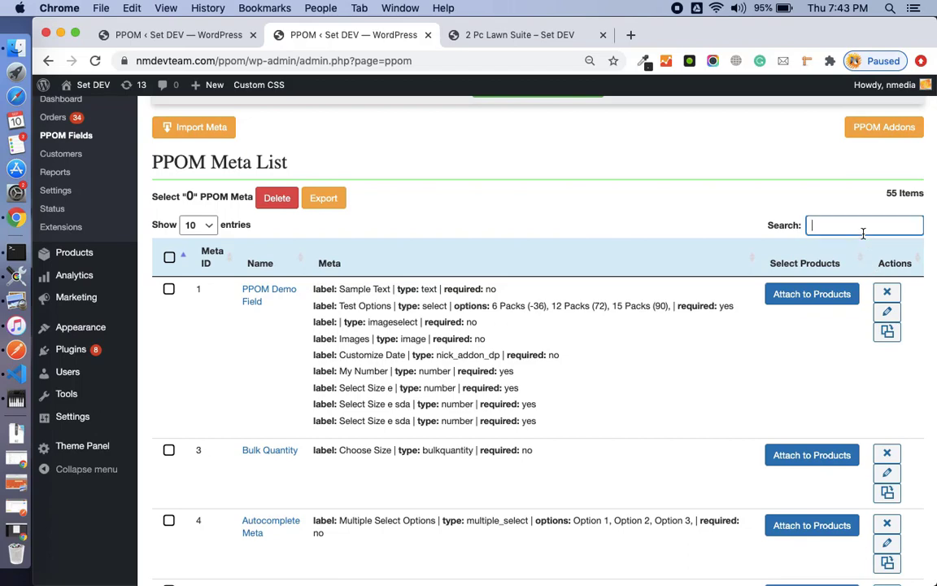
type("file u")
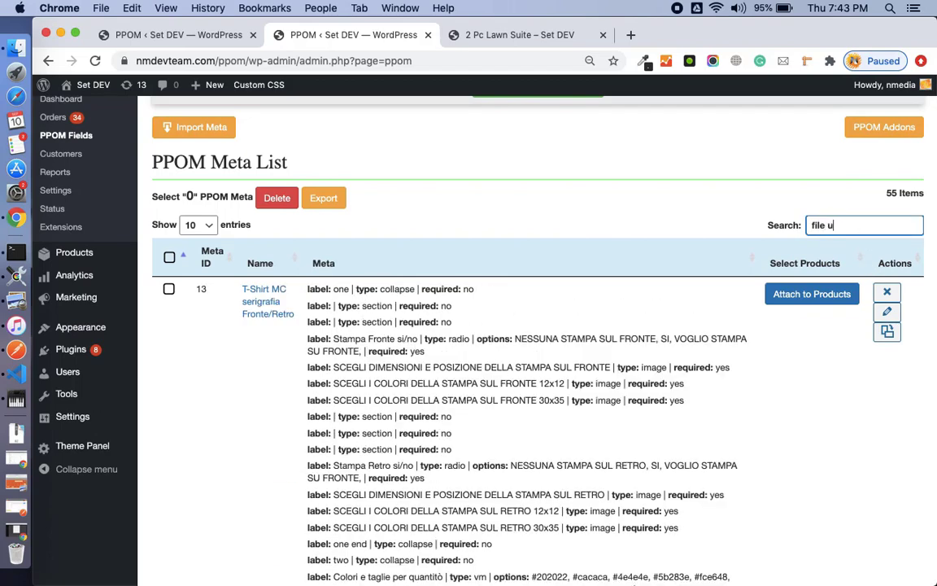
type("p")
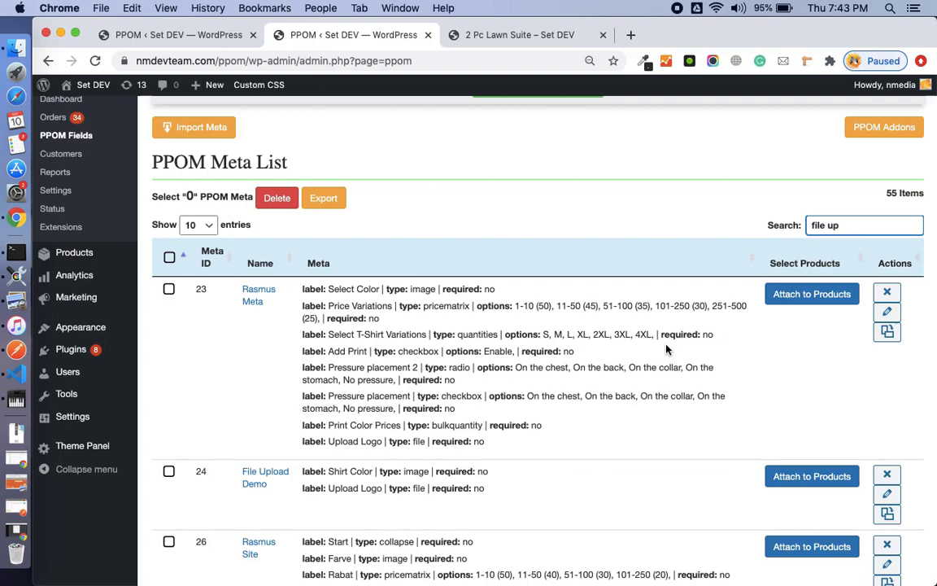
scroll(667, 349, "down", 1)
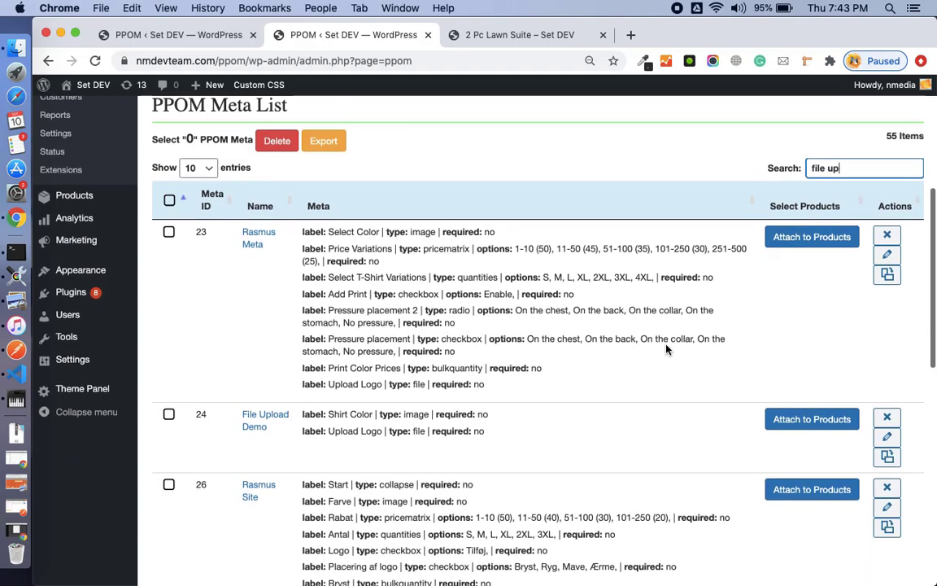
Open the File Upload Demo group and close the Select Field list without adding a field.
left_click(280, 421)
left_click(486, 37)
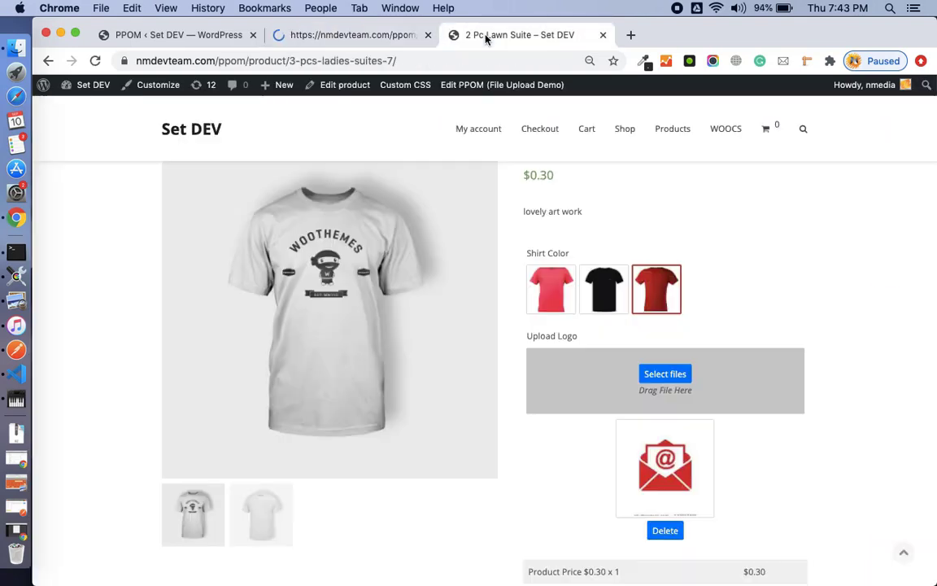
left_click(406, 35)
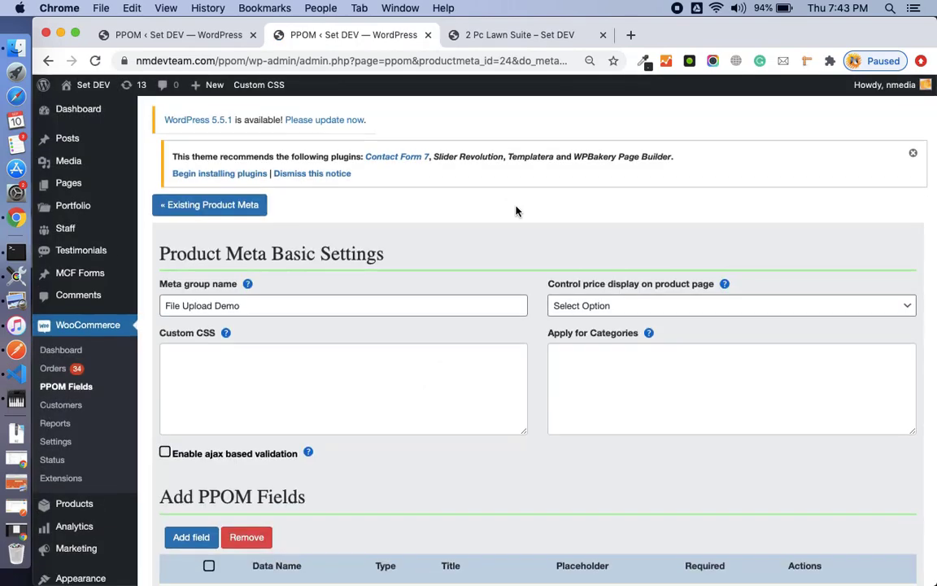
scroll(516, 211, "down", 5)
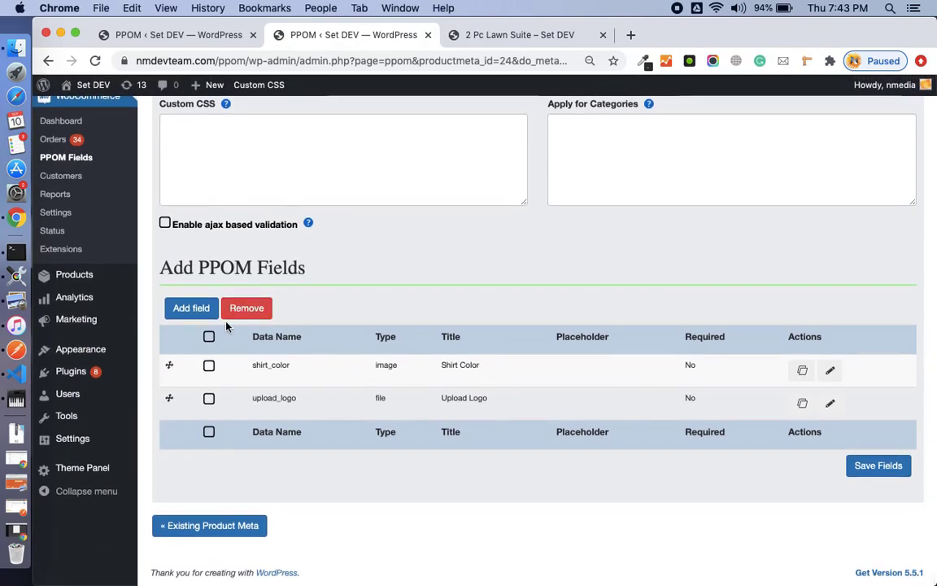
left_click(202, 311)
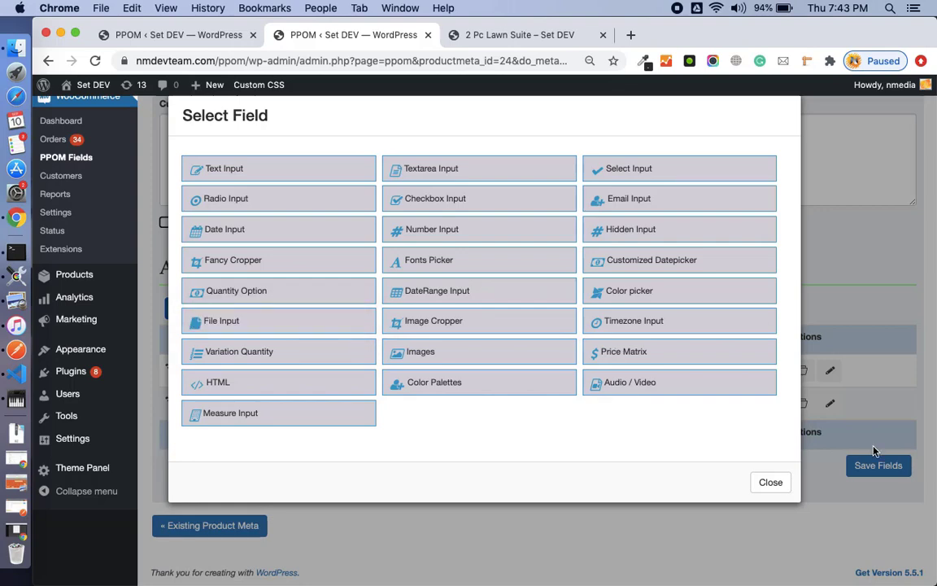
left_click(773, 482)
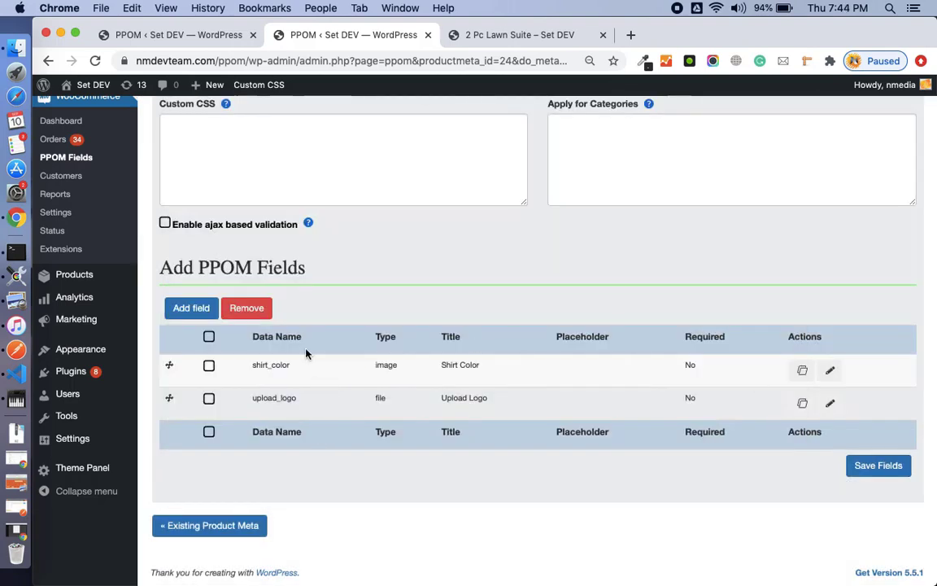
Enable 'Multiple selections?' in the shirt_color image field's settings.
left_click(830, 371)
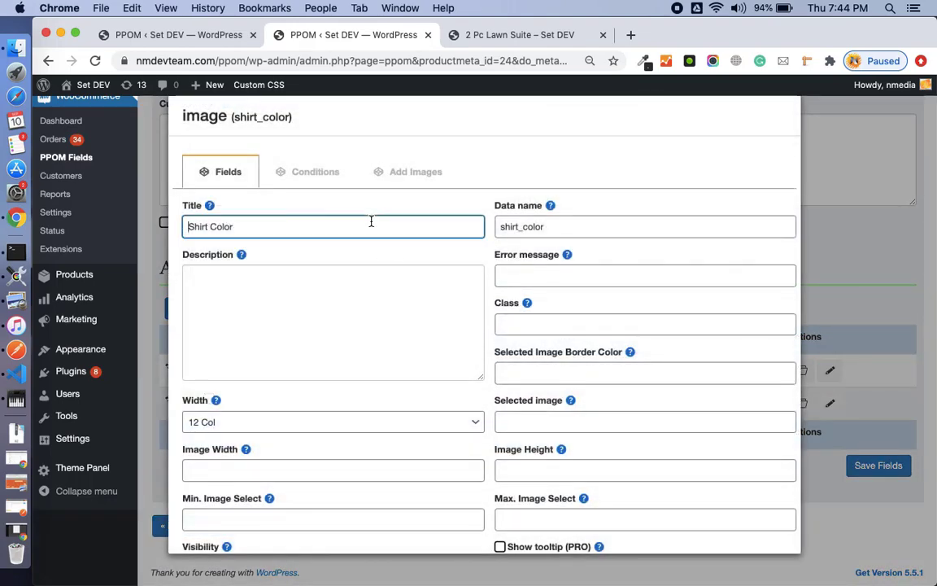
scroll(569, 333, "down", 2)
scroll(578, 314, "down", 2)
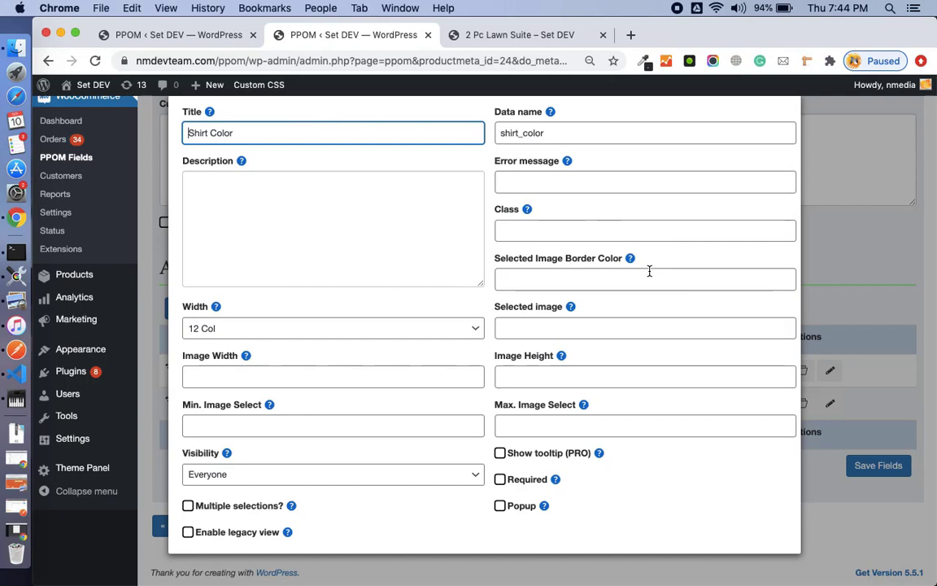
scroll(527, 218, "up", 1)
scroll(527, 218, "down", 1)
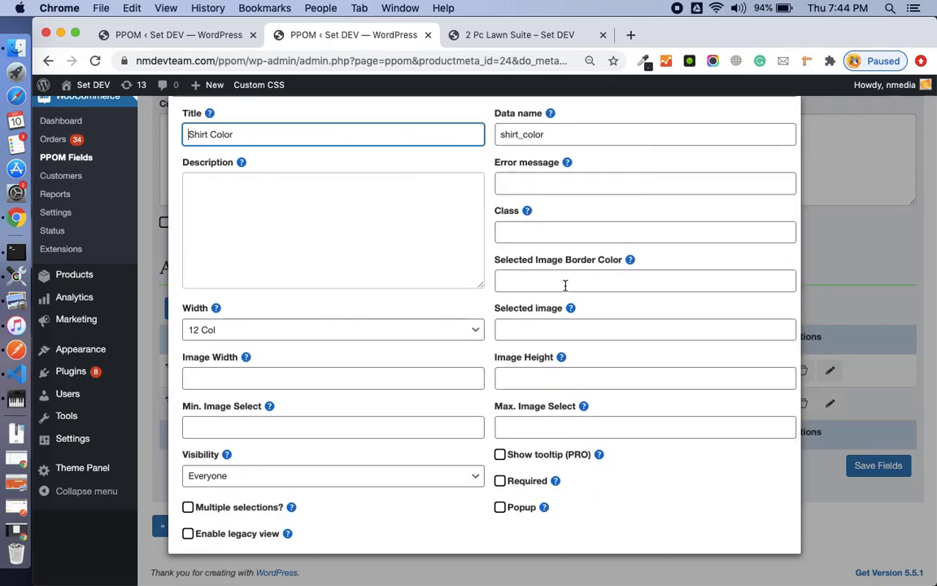
scroll(549, 320, "down", 1)
scroll(549, 323, "up", 3)
scroll(548, 322, "down", 2)
scroll(548, 323, "down", 3)
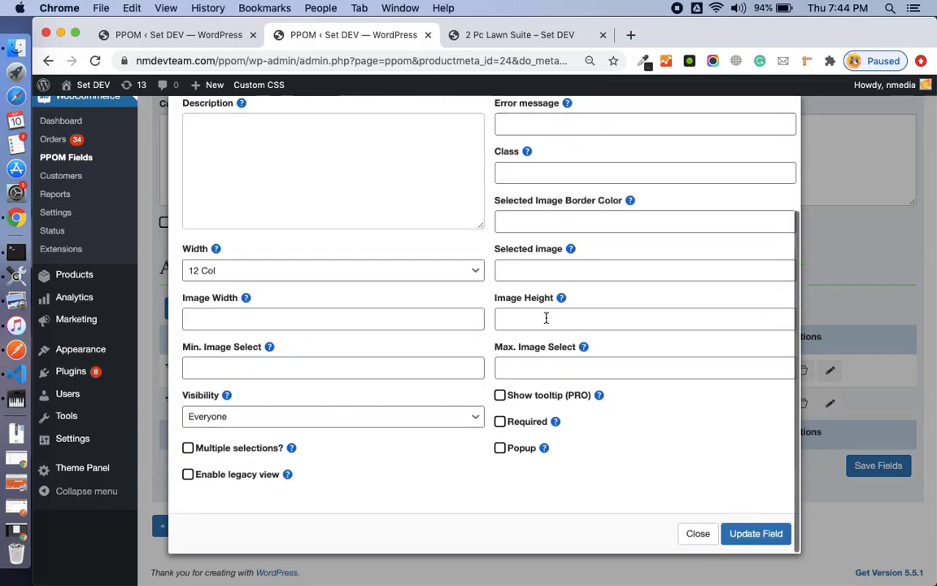
left_click(188, 449)
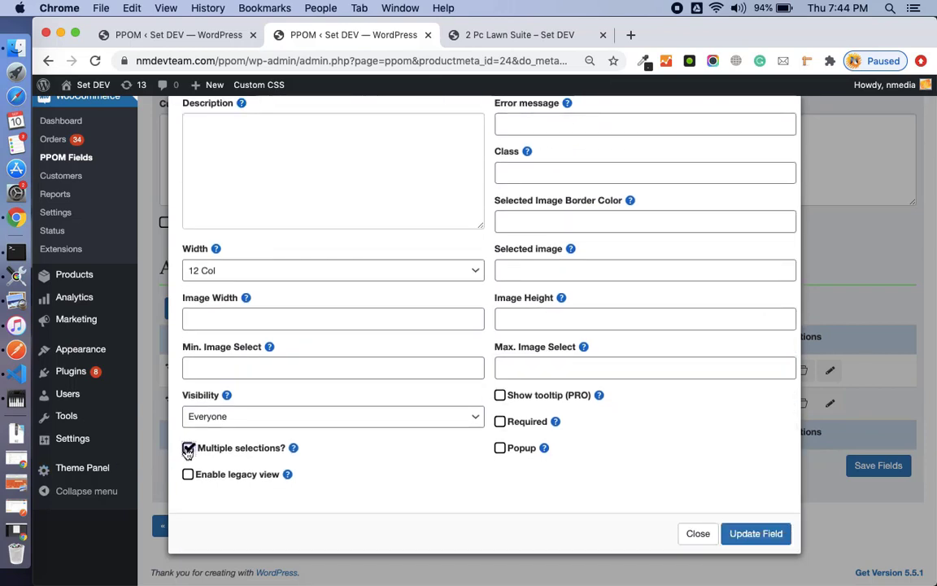
scroll(412, 450, "up", 5)
scroll(412, 450, "down", 1)
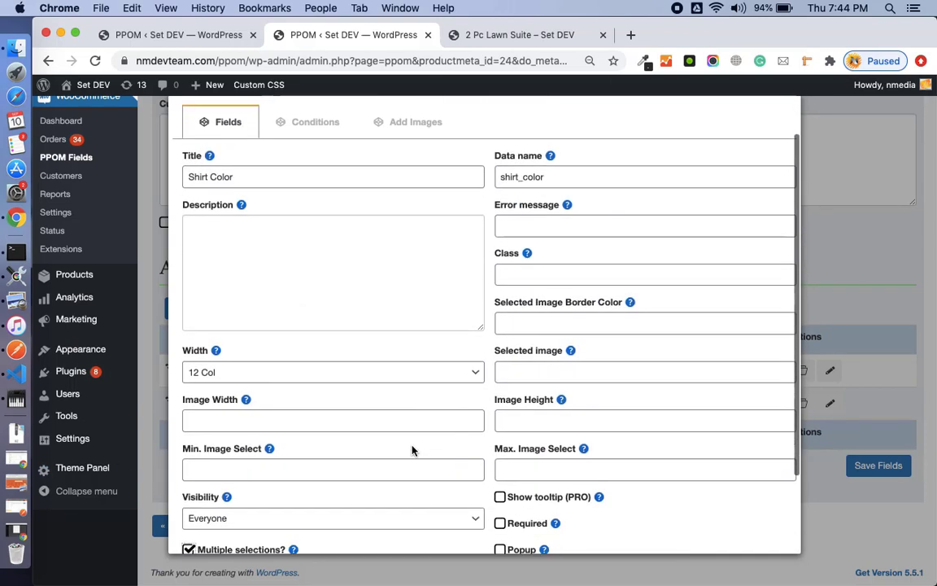
View the Shirt Color field's images and close the media library without adding any.
left_click(422, 123)
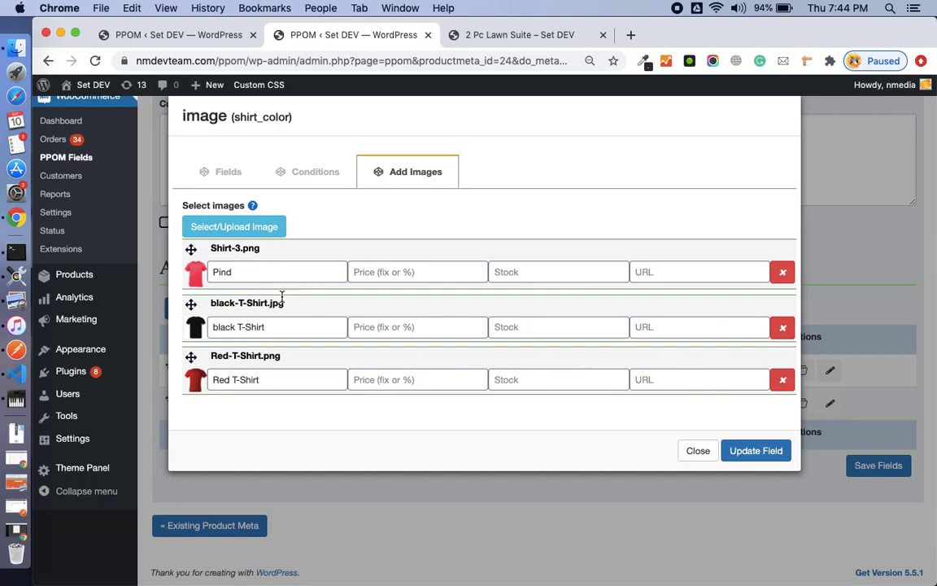
left_click(236, 228)
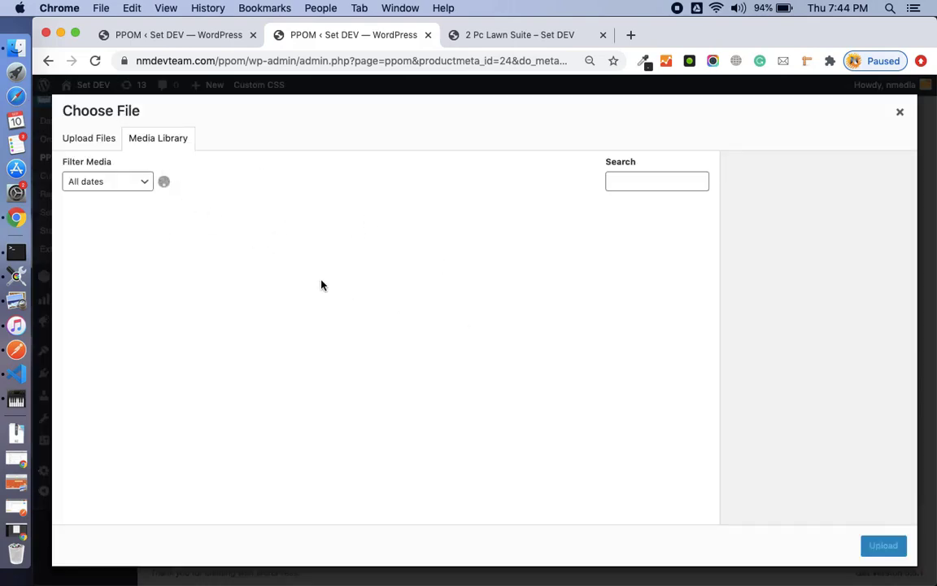
scroll(456, 396, "down", 5)
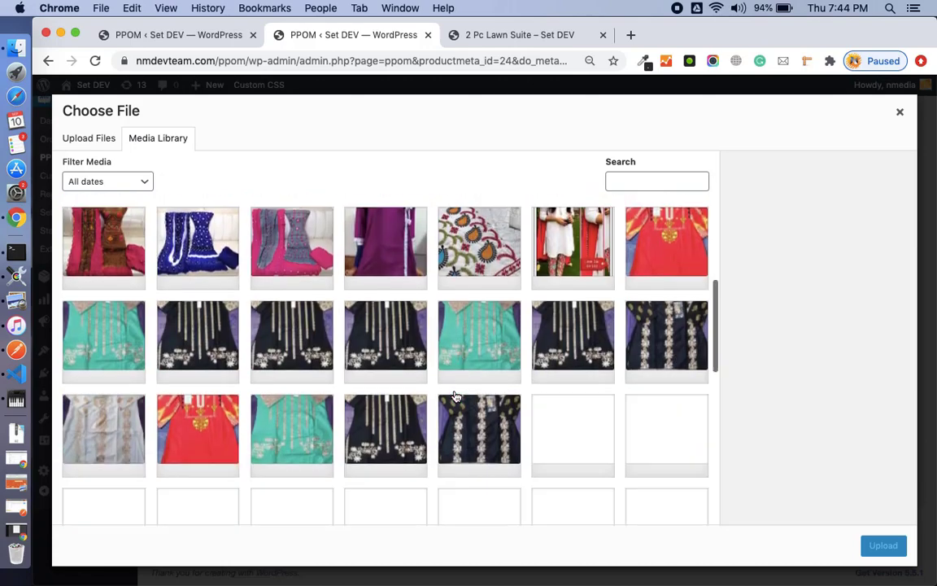
scroll(456, 396, "down", 3)
scroll(455, 396, "down", 5)
scroll(456, 397, "down", 1)
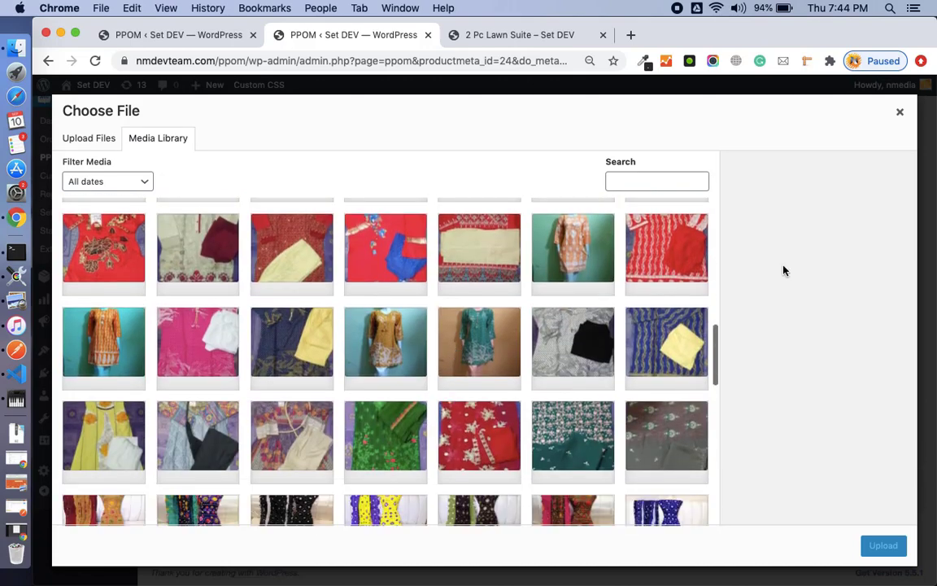
left_click(900, 112)
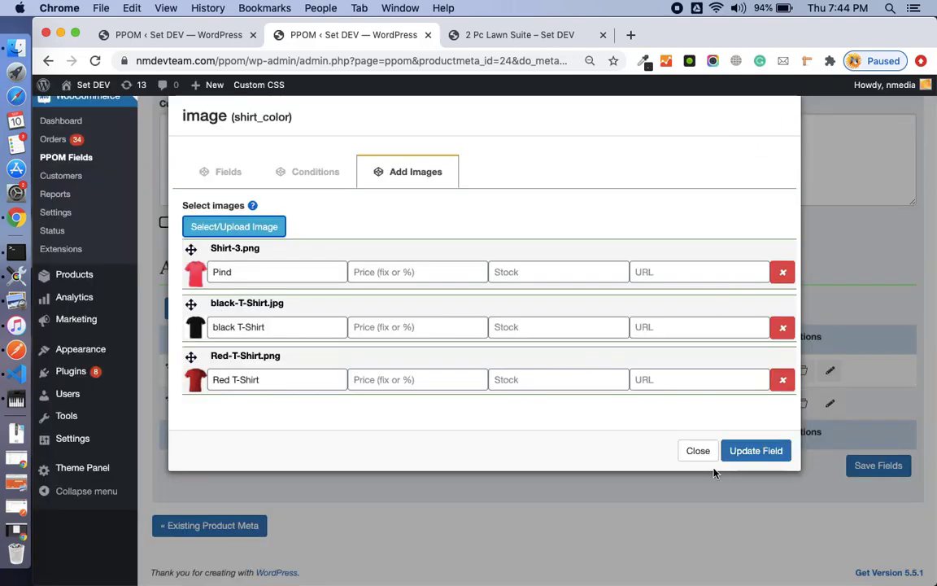
Price the Shirt-3 option at 10, rename 'Pind' to 'Pink', and update the field.
left_click(416, 322)
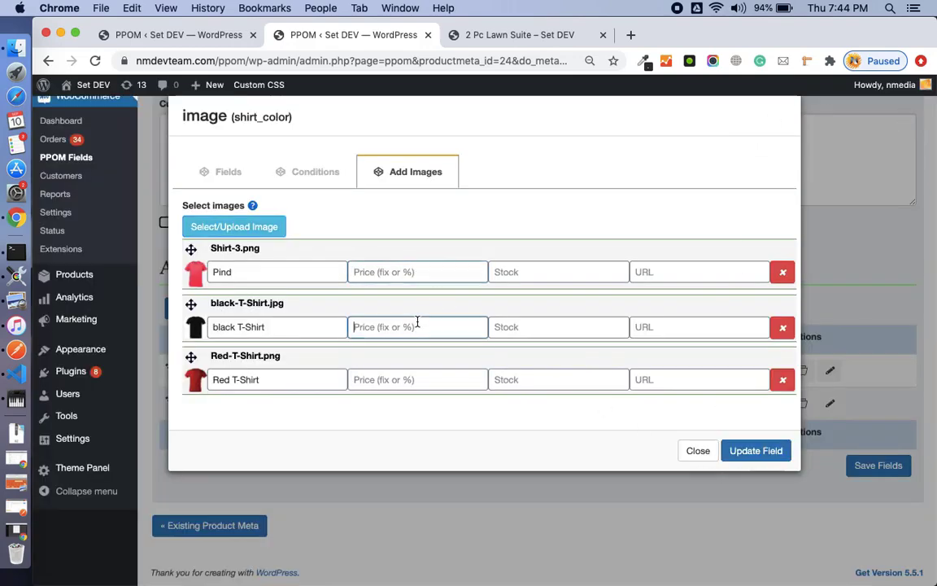
left_click(417, 383)
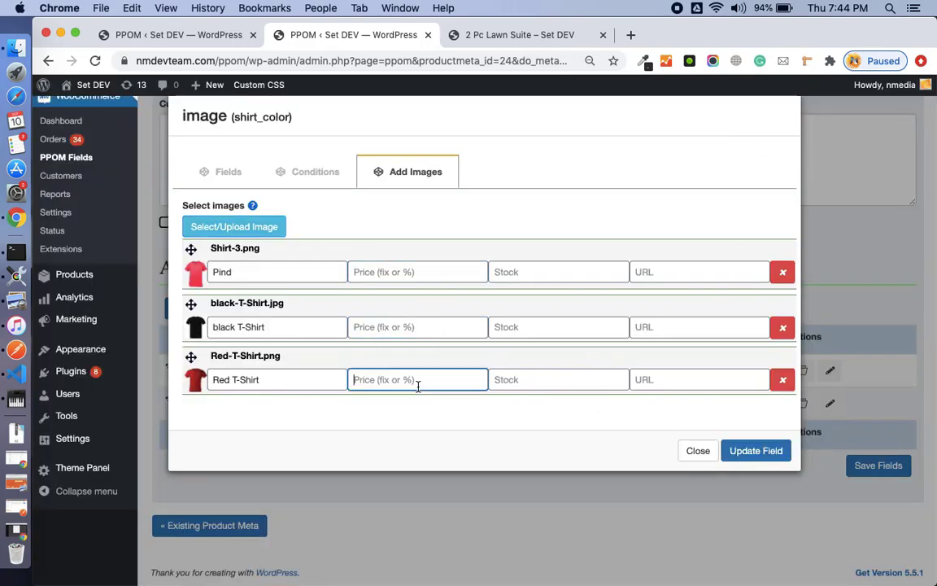
left_click(406, 275)
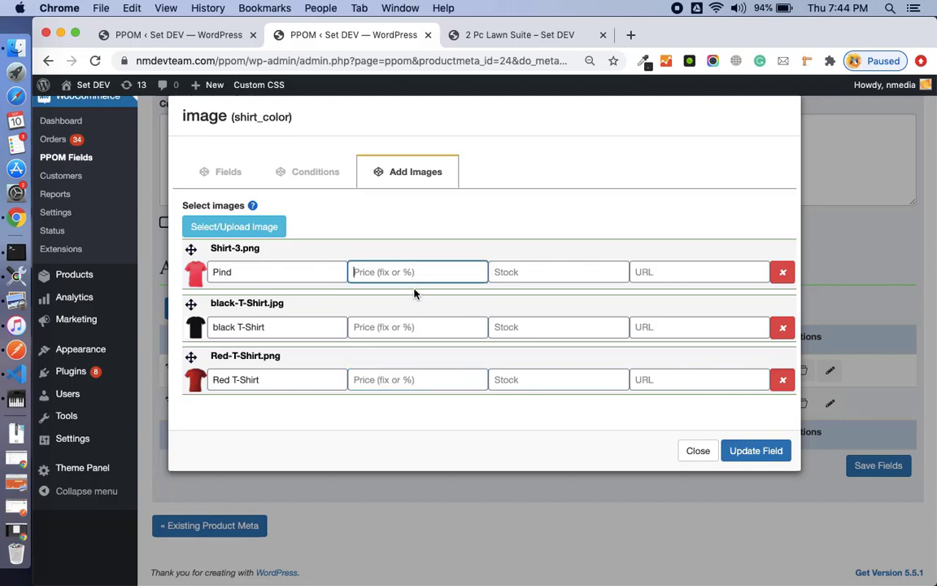
type("10")
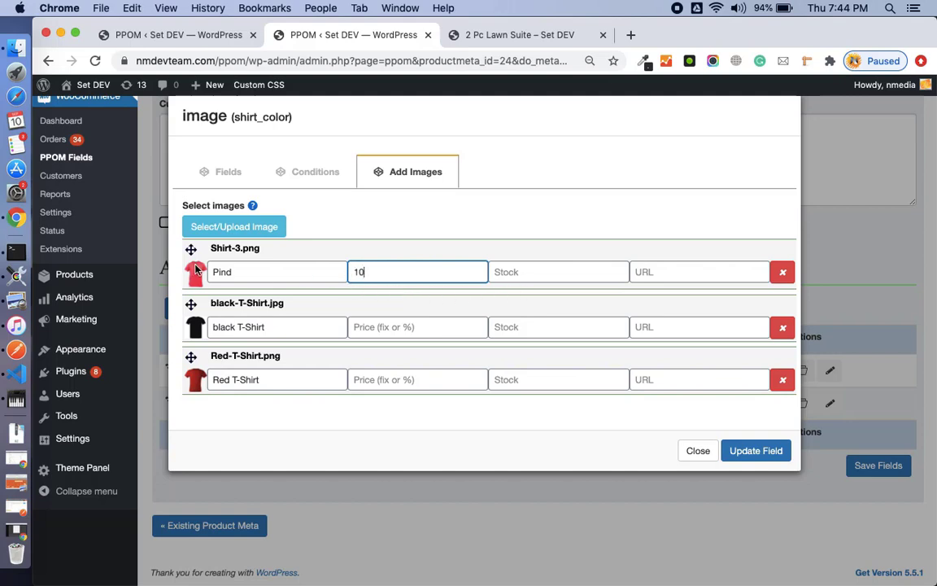
left_click(233, 272)
key("BackSpace")
key("BackSpace")
type("nk")
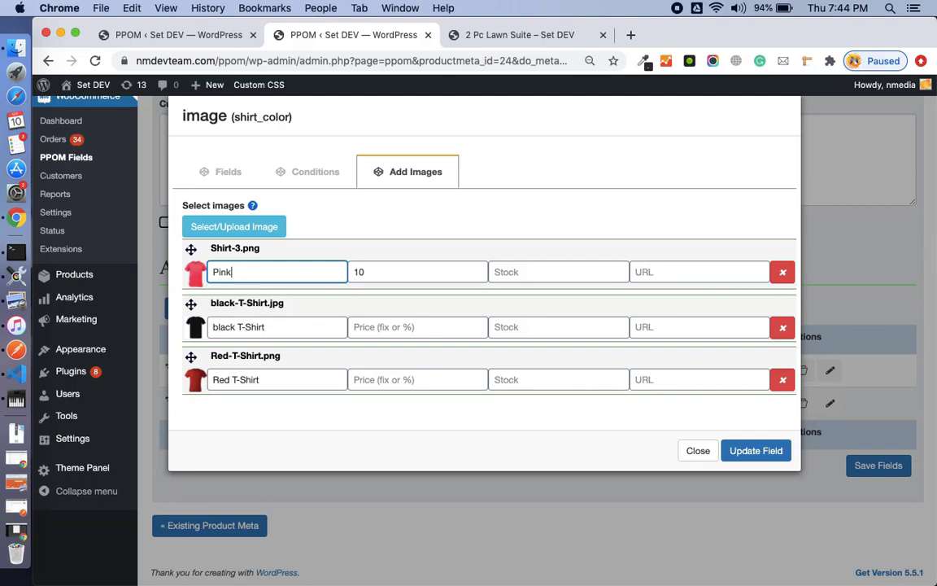
left_click(747, 456)
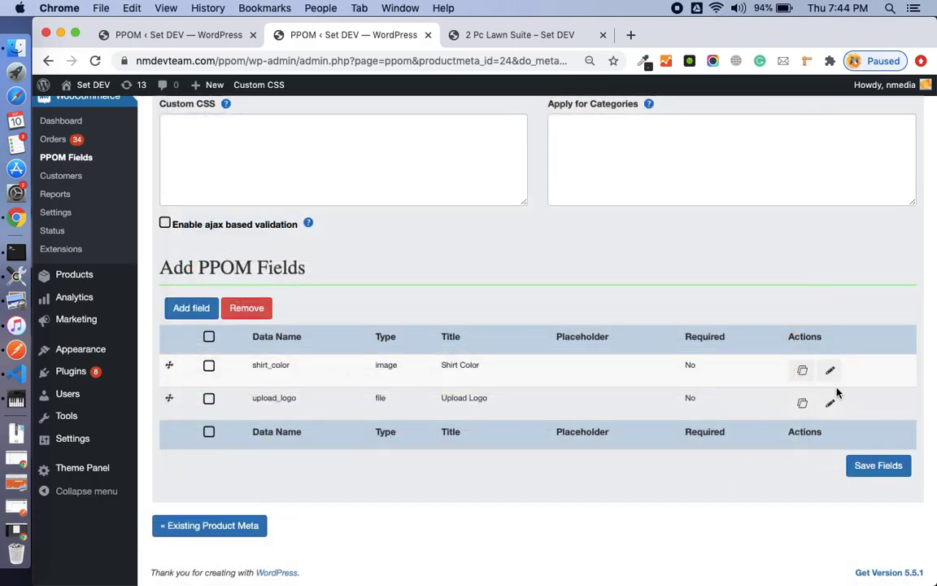
Open the Upload Logo field settings and set Files allowed to 1.
left_click(830, 402)
left_click(271, 226)
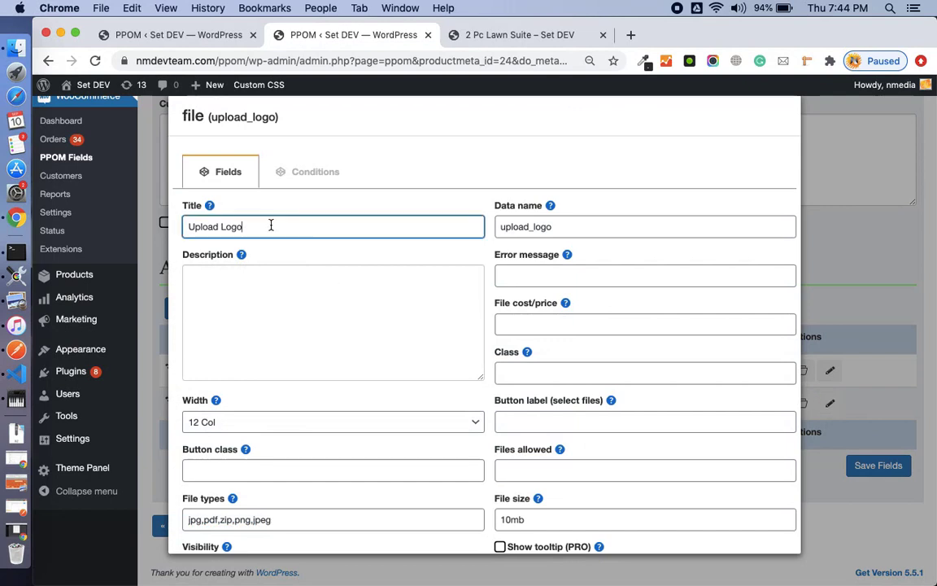
scroll(524, 339, "down", 3)
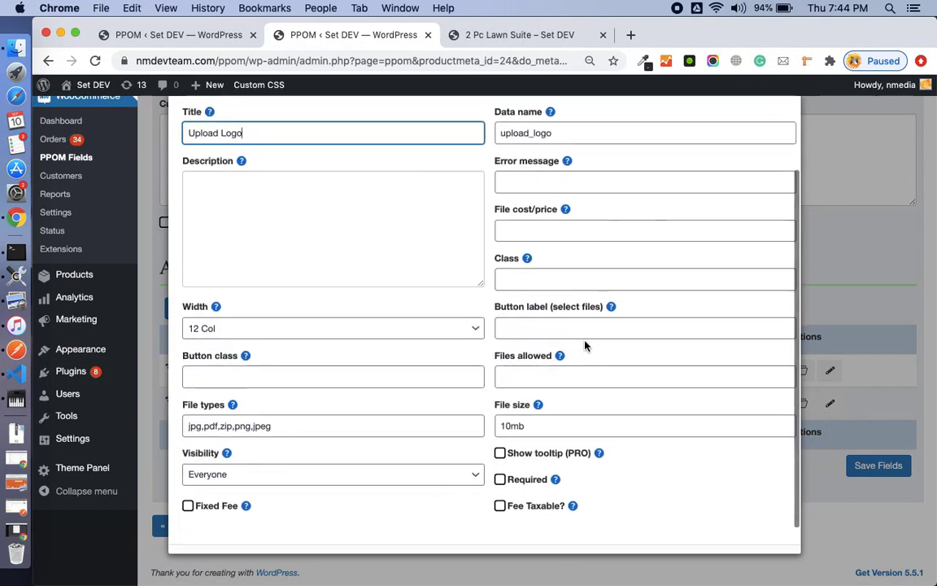
triple_click(285, 425)
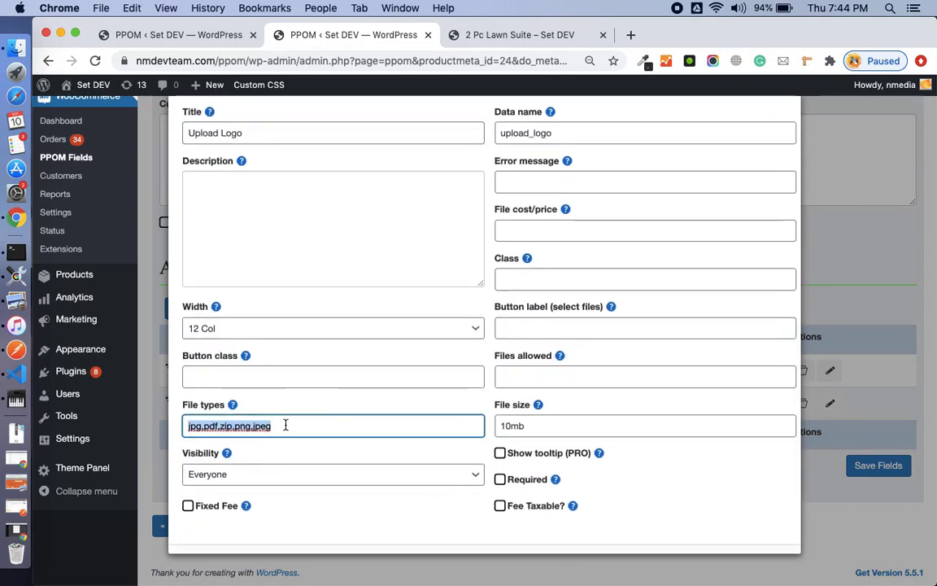
left_click(529, 376)
type("1")
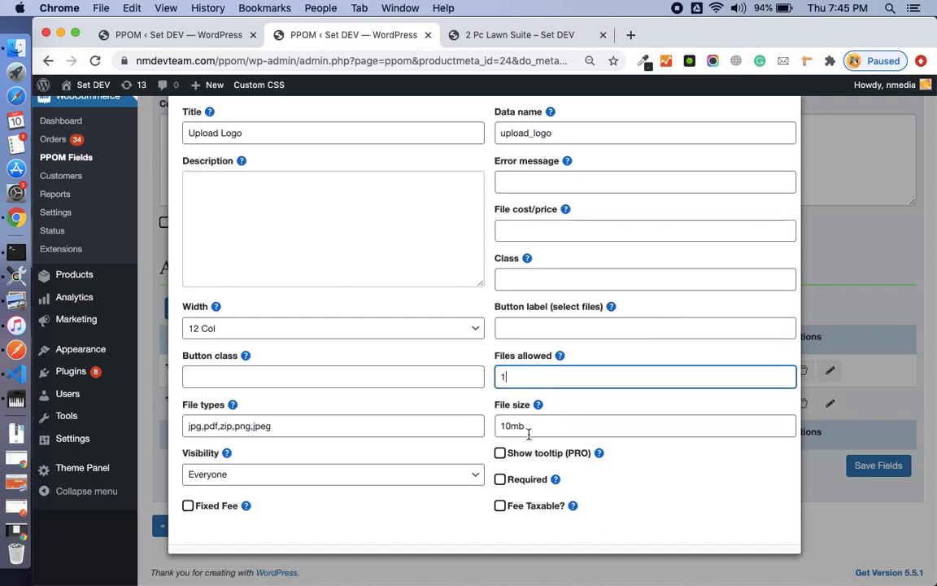
Update the Upload Logo field and save the product's PPOM fields.
scroll(627, 404, "up", 2)
scroll(569, 407, "down", 3)
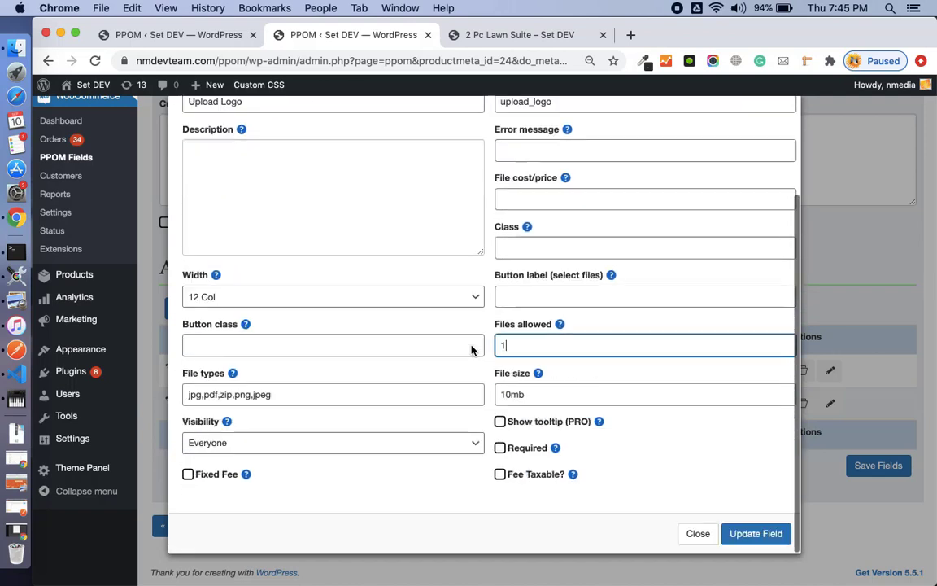
scroll(462, 366, "up", 2)
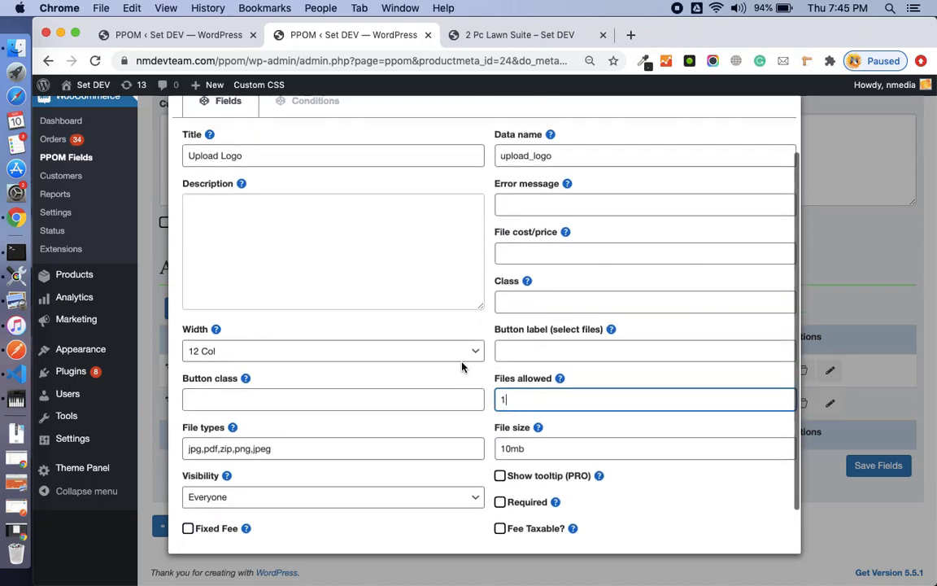
left_click(553, 249)
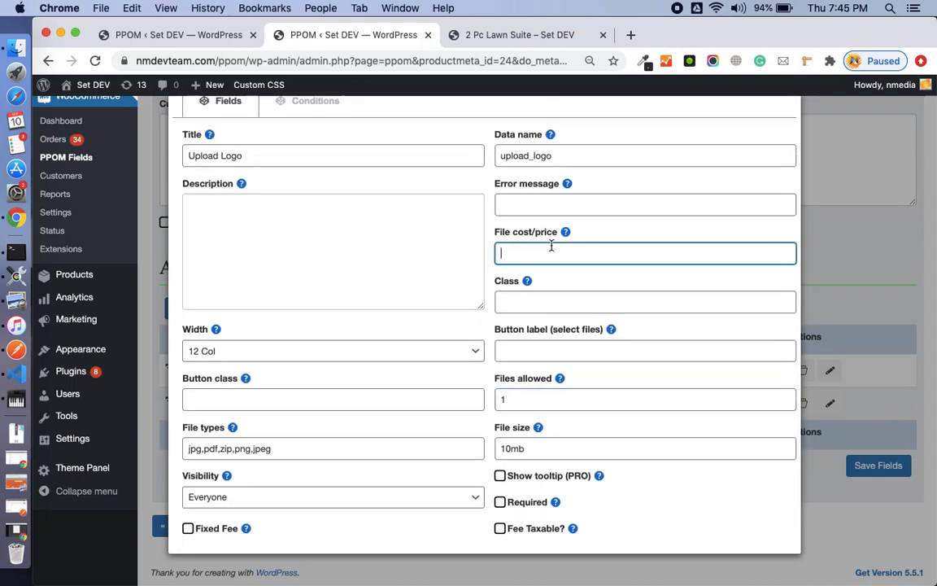
scroll(553, 249, "up", 2)
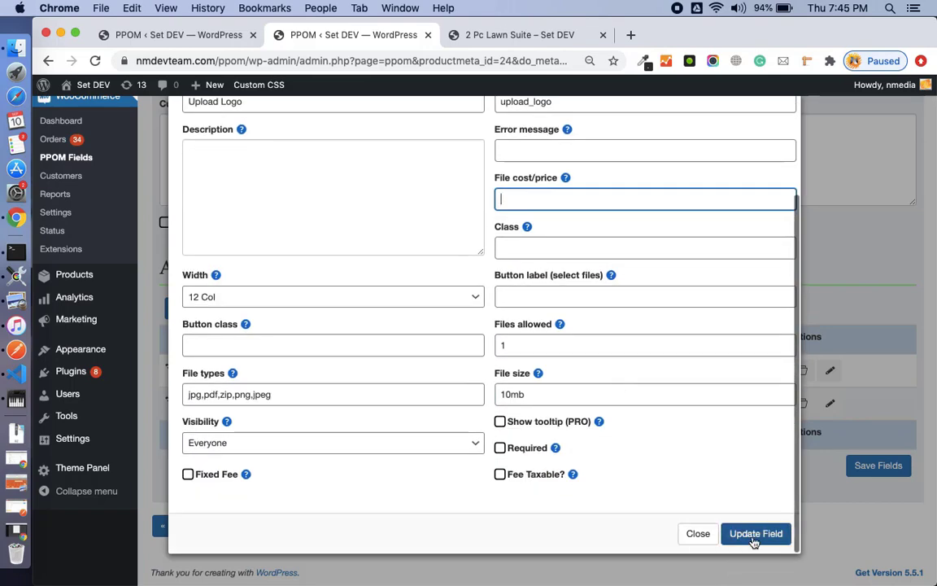
left_click(752, 536)
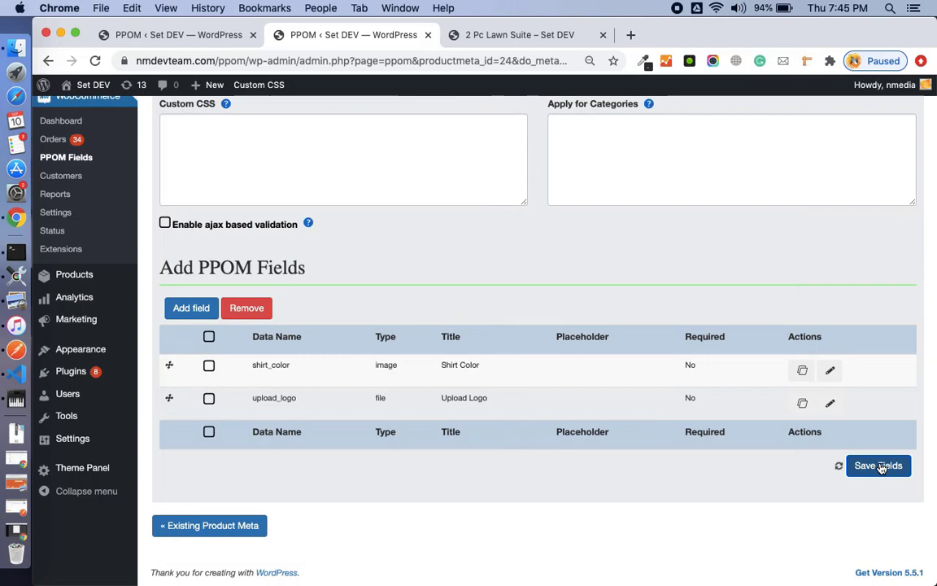
left_click(881, 467)
Reload the product page and choose the black shirt colour.
left_click(509, 34)
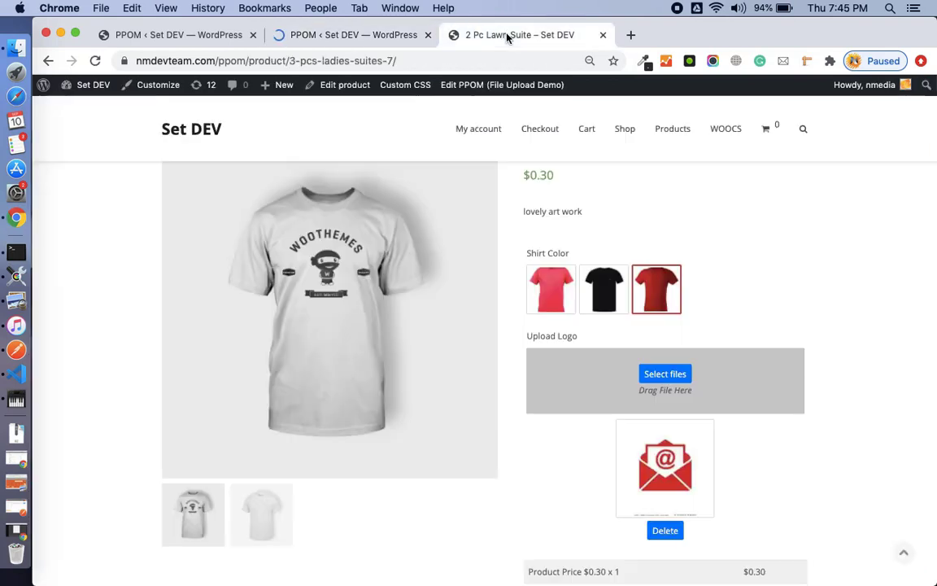
left_click(95, 60)
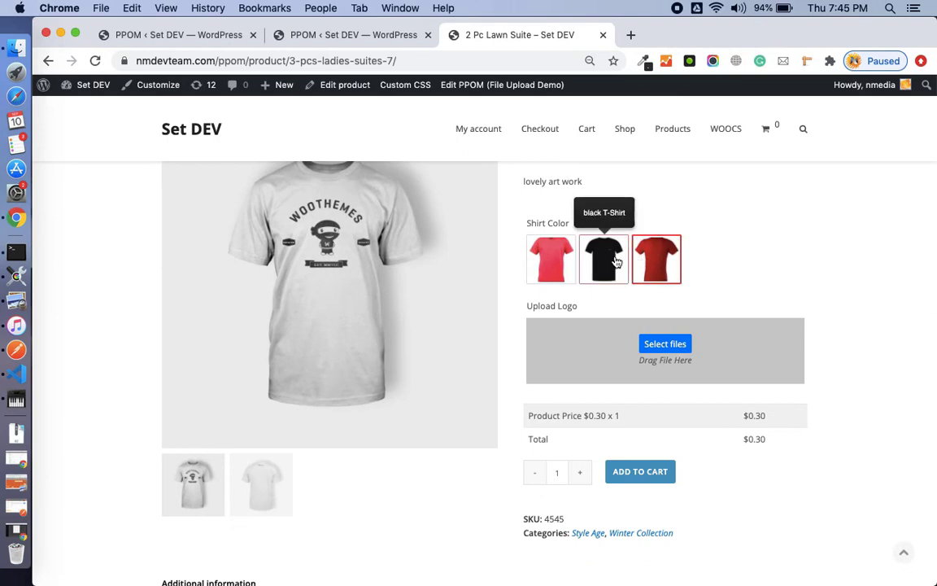
left_click(616, 260)
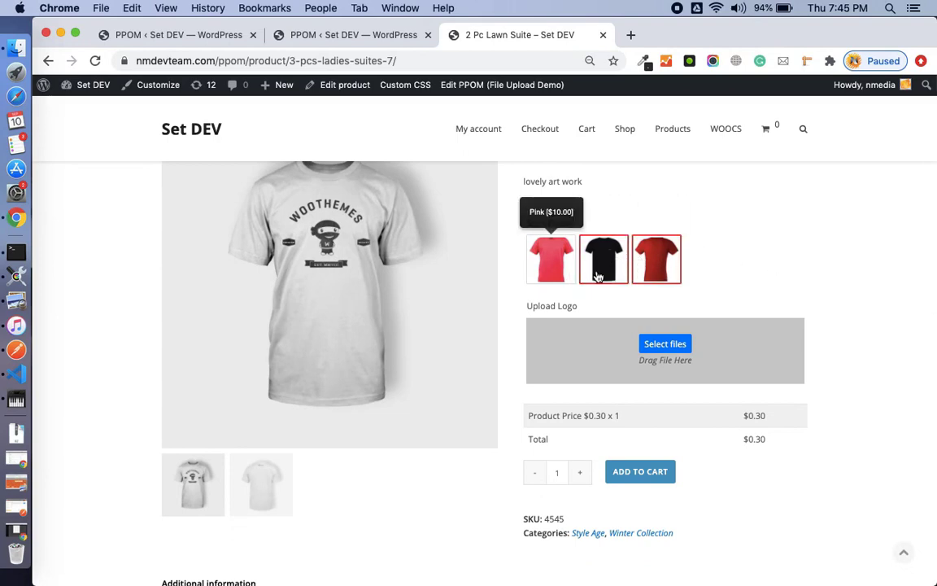
Upload a logo image and add the 2 Pc Lawn Suite to the cart.
left_click(664, 346)
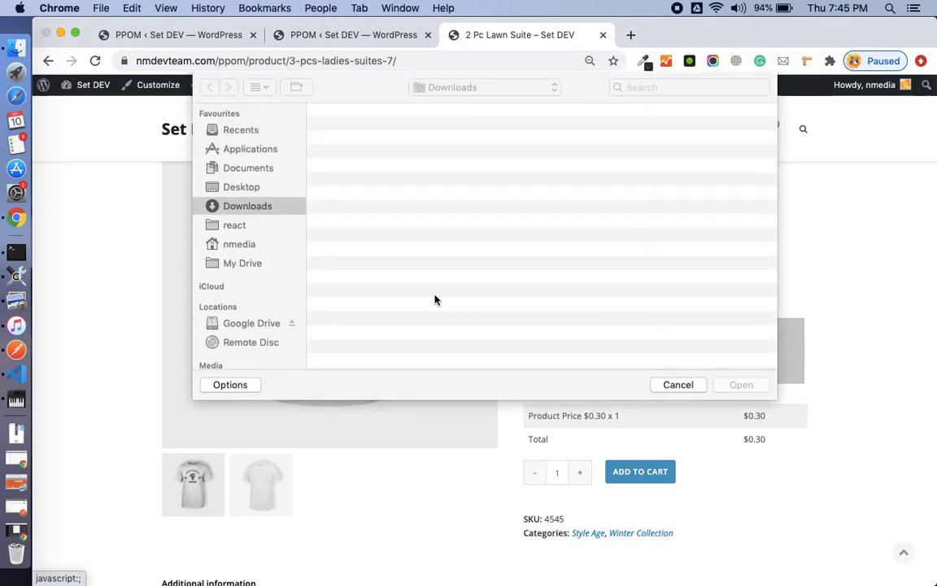
double_click(374, 277)
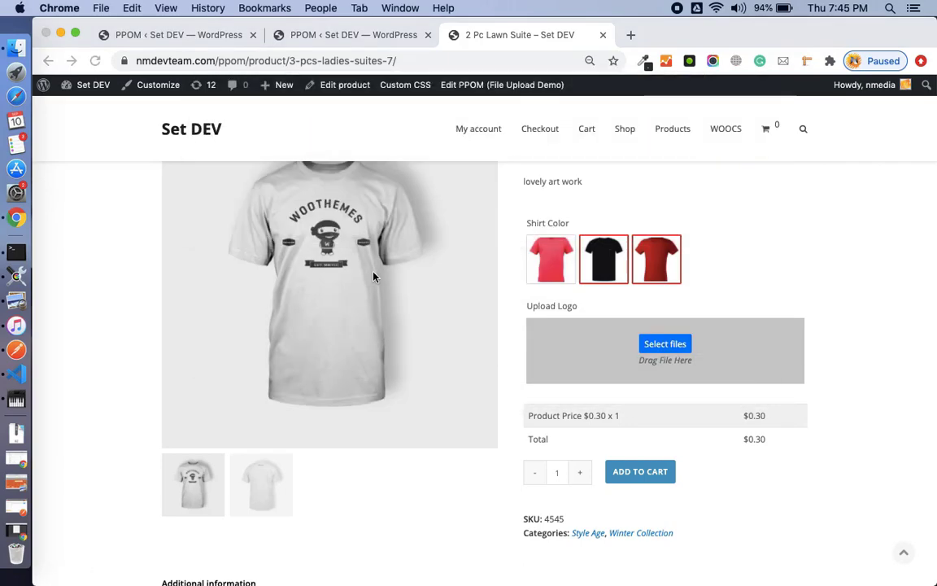
scroll(763, 292, "down", 1)
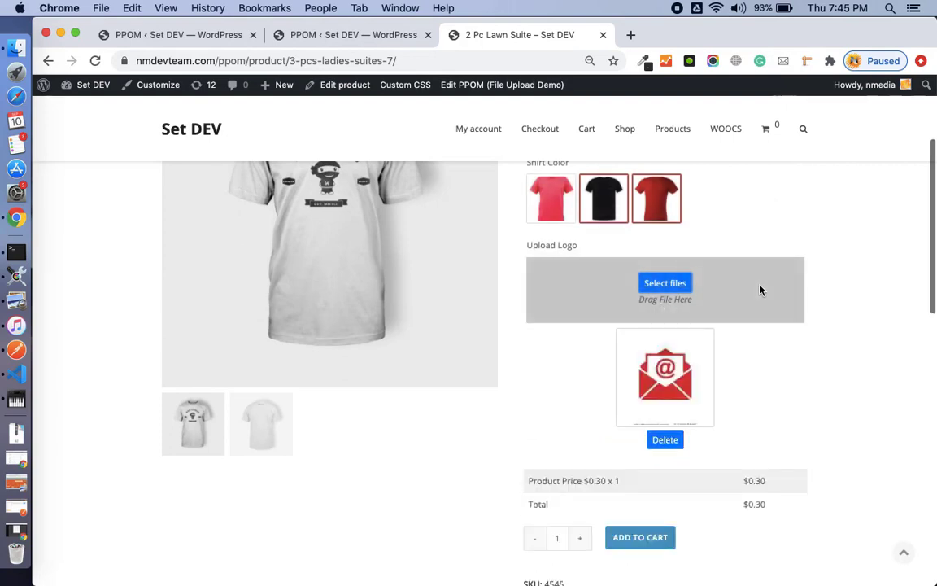
scroll(686, 374, "down", 2)
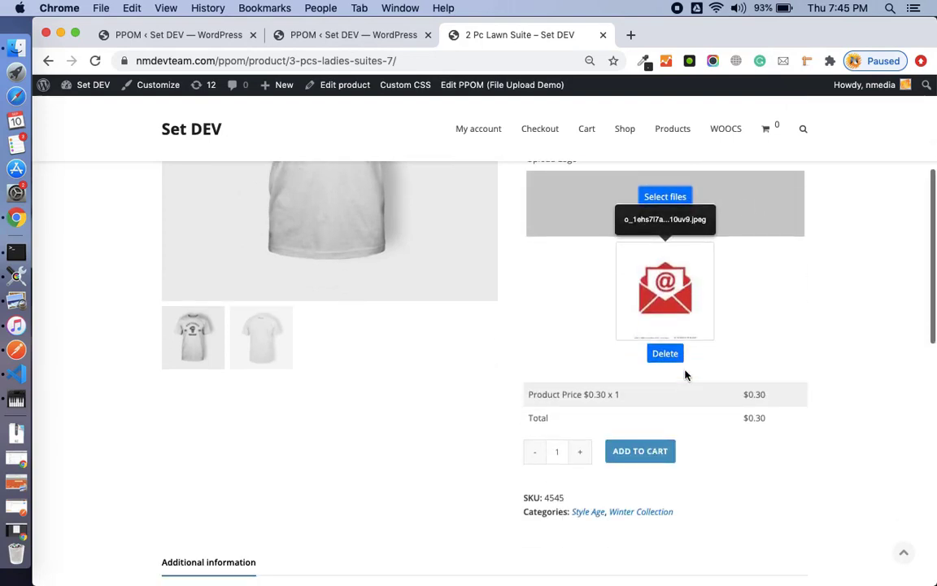
left_click(646, 459)
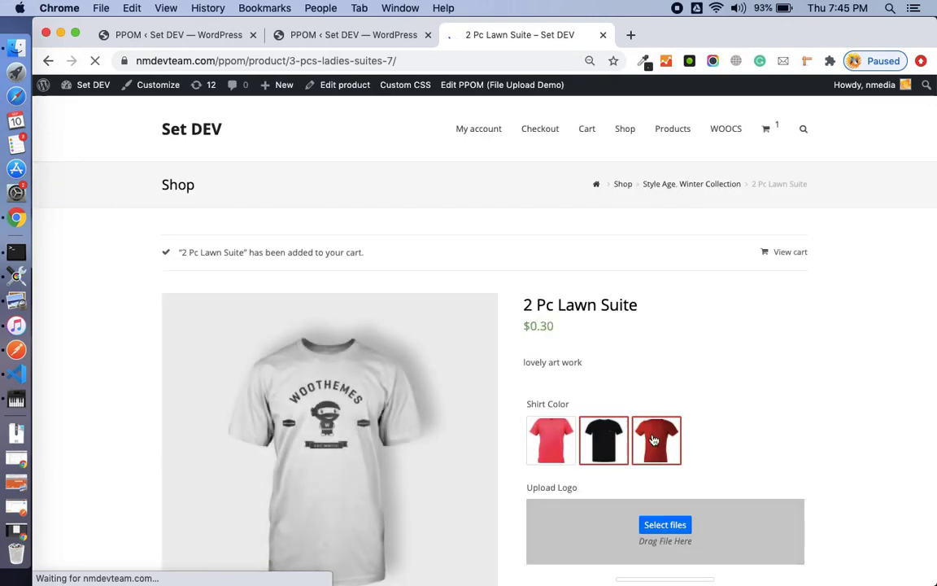
Open the cart and review the Lawn Suite's black and red colours, logo and $0.30 total.
left_click(793, 254)
scroll(797, 261, "down", 3)
scroll(795, 261, "up", 2)
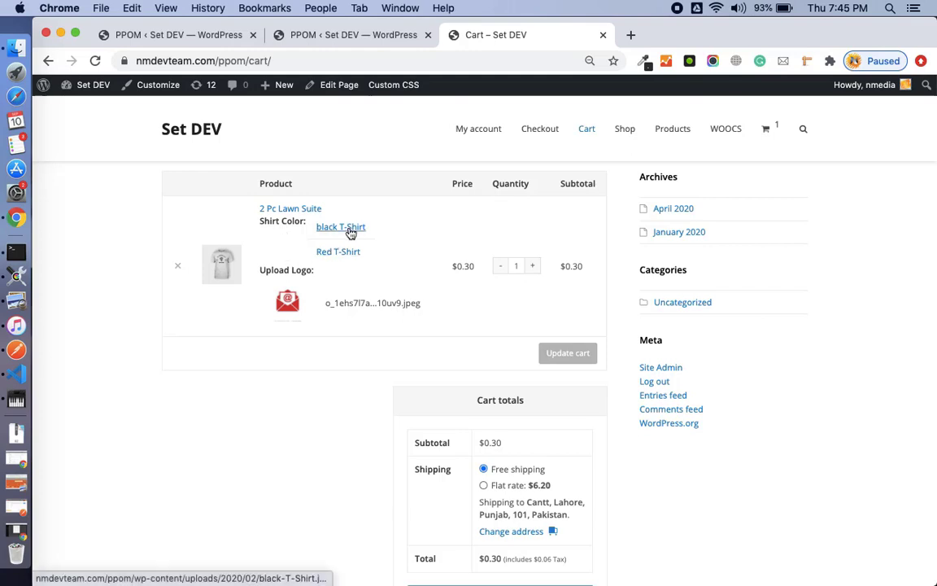
scroll(533, 293, "up", 2)
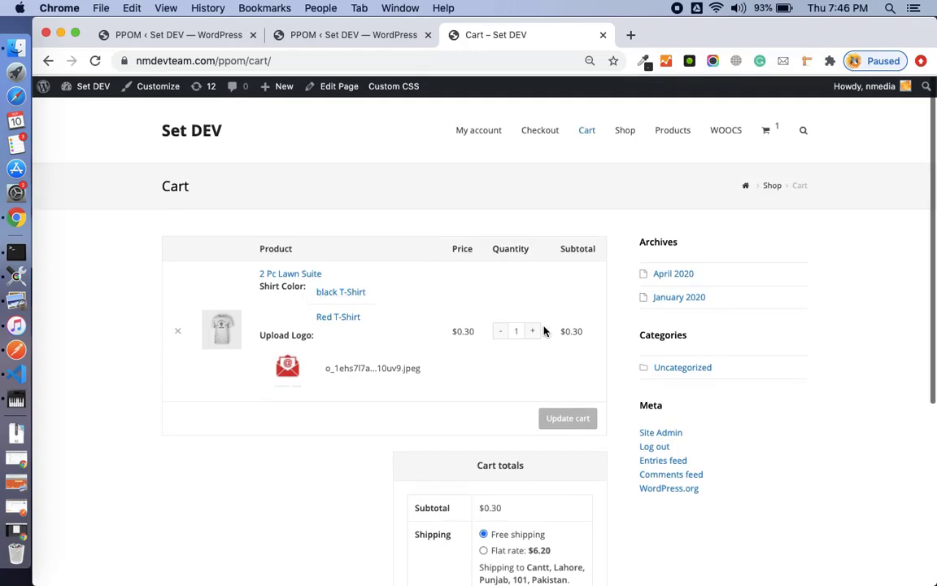
Check out, place order 1167, and review its order-received details with the $0.30 total.
left_click(542, 129)
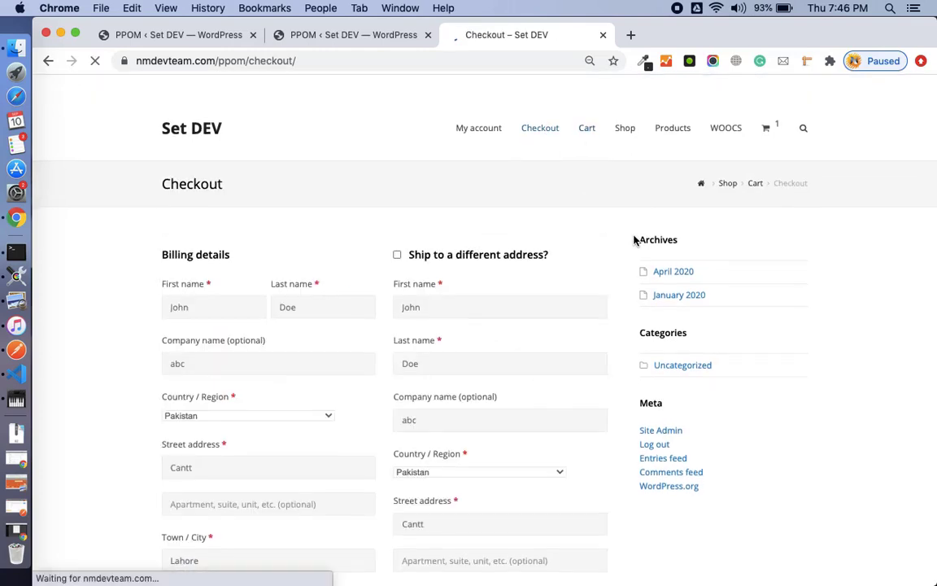
scroll(634, 236, "down", 15)
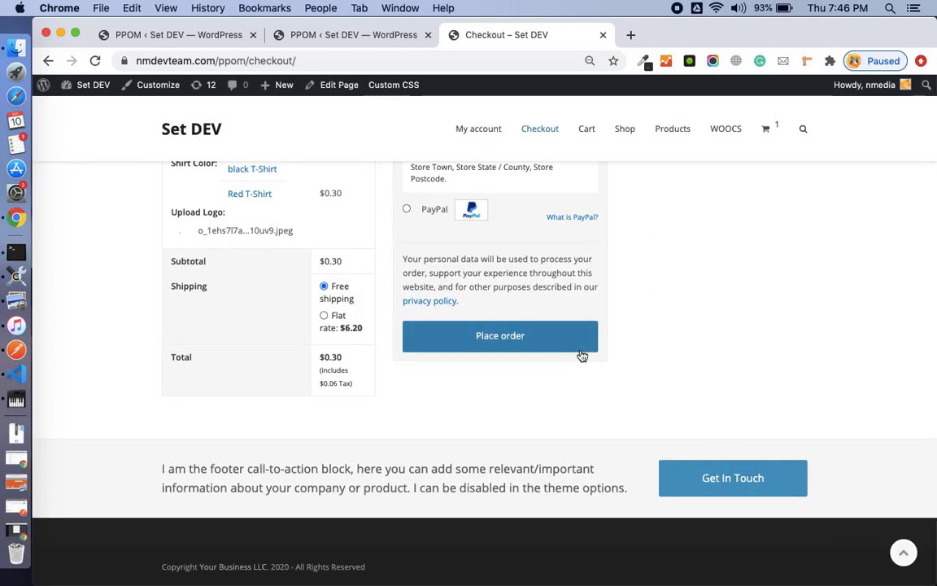
left_click(581, 350)
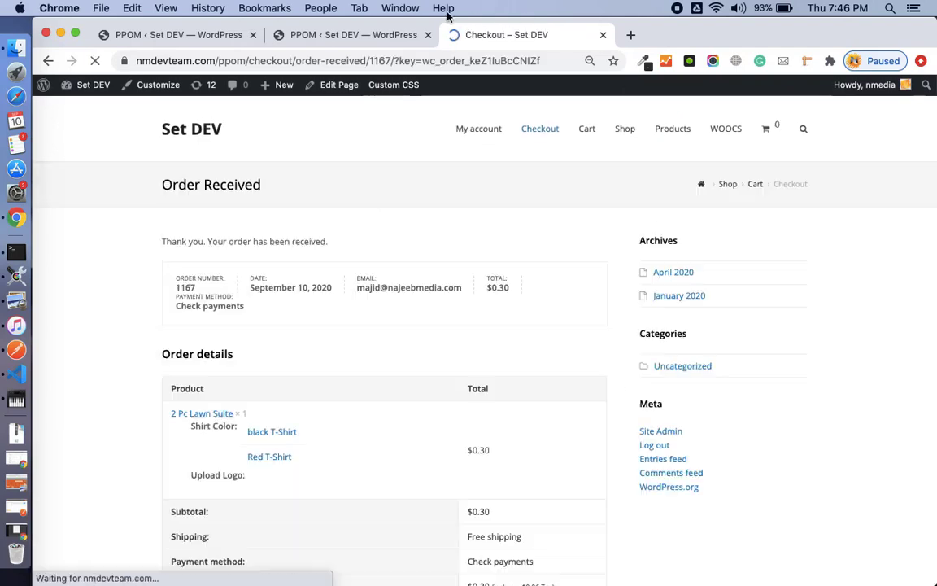
scroll(384, 465, "down", 5)
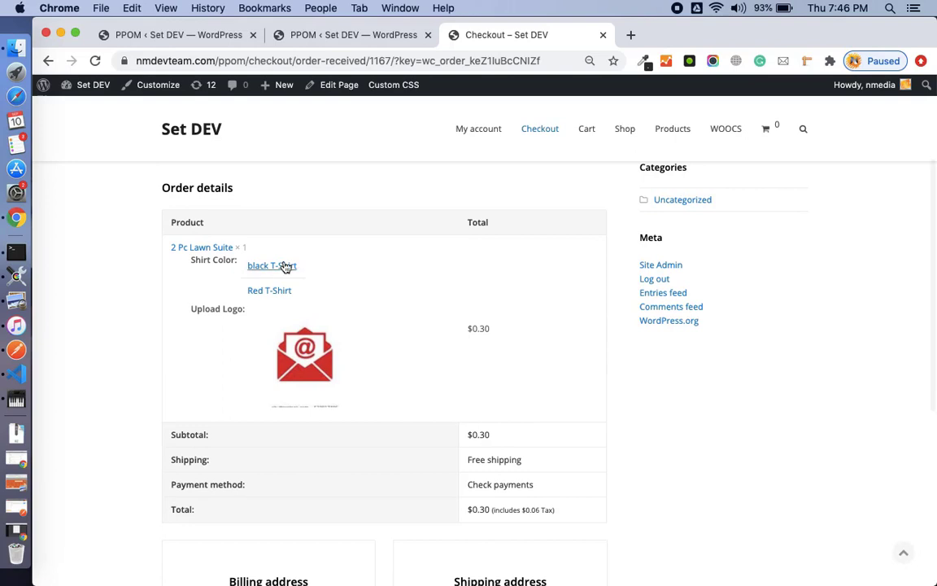
scroll(417, 332, "up", 2)
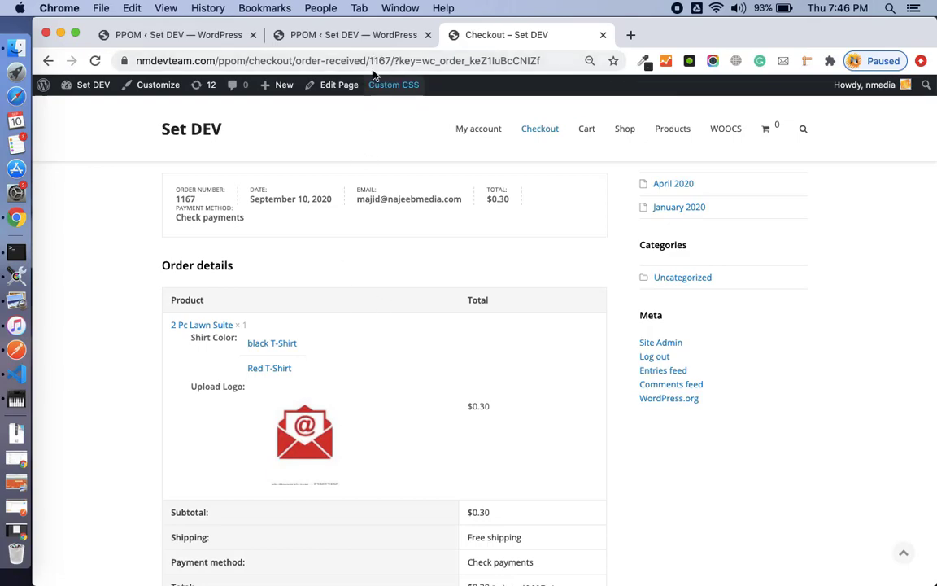
left_click(345, 37)
scroll(423, 248, "up", 3)
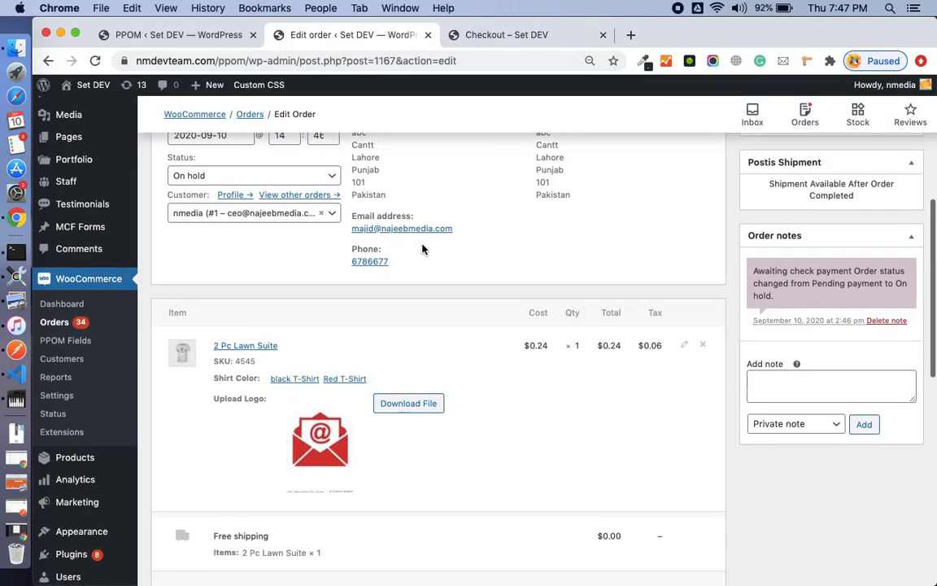
scroll(423, 247, "up", 3)
scroll(423, 248, "down", 1)
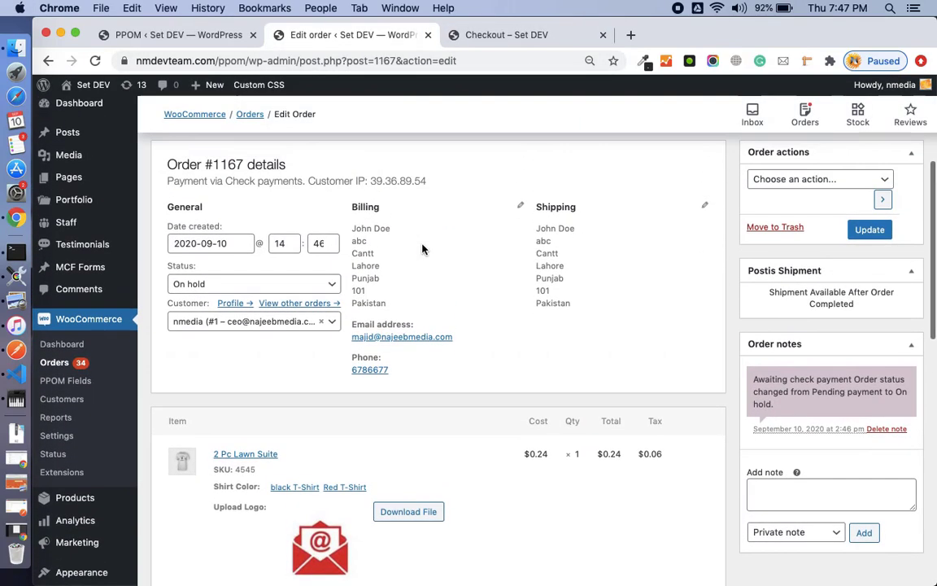
scroll(422, 249, "down", 4)
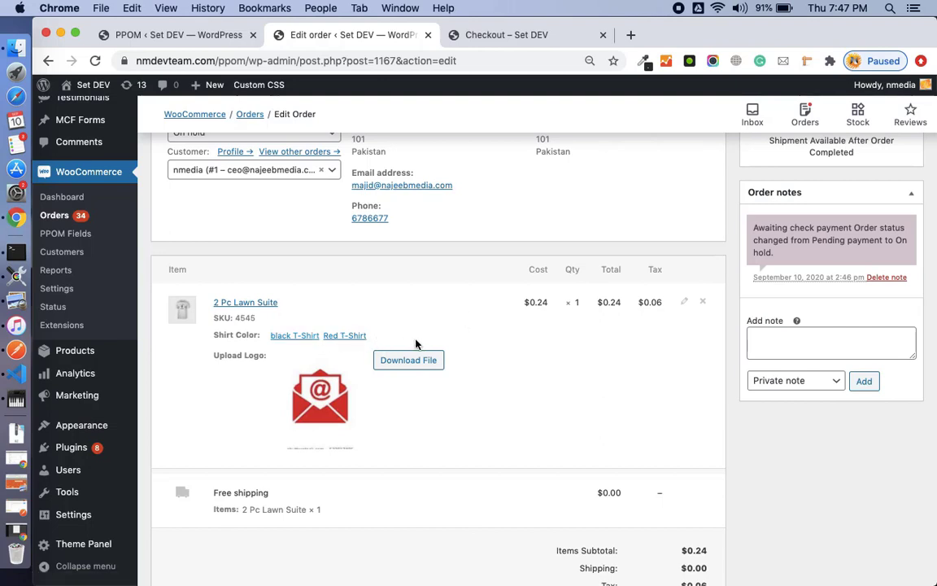
mouse_move(423, 489)
scroll(454, 349, "down", 2)
left_click(558, 37)
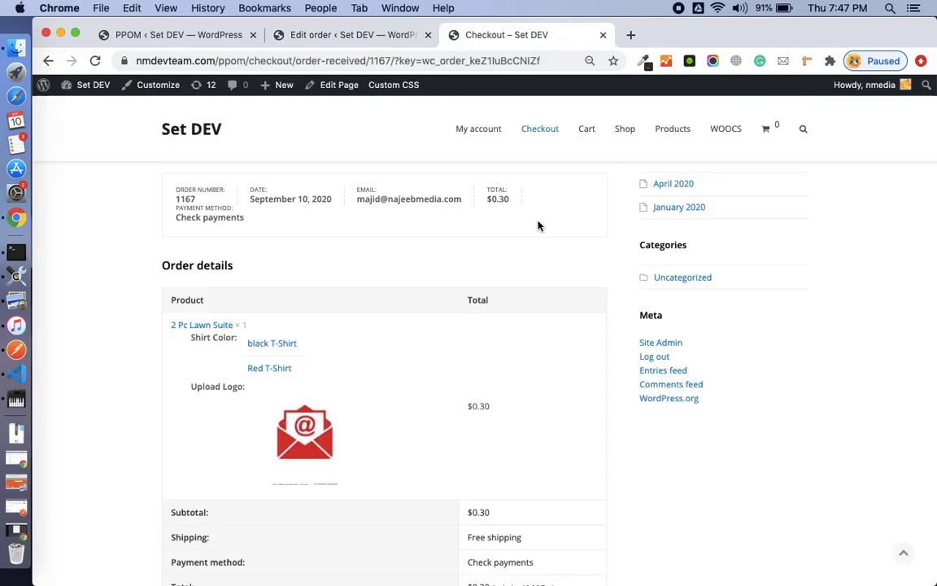
scroll(538, 225, "down", 3)
scroll(538, 225, "up", 4)
scroll(538, 226, "up", 2)
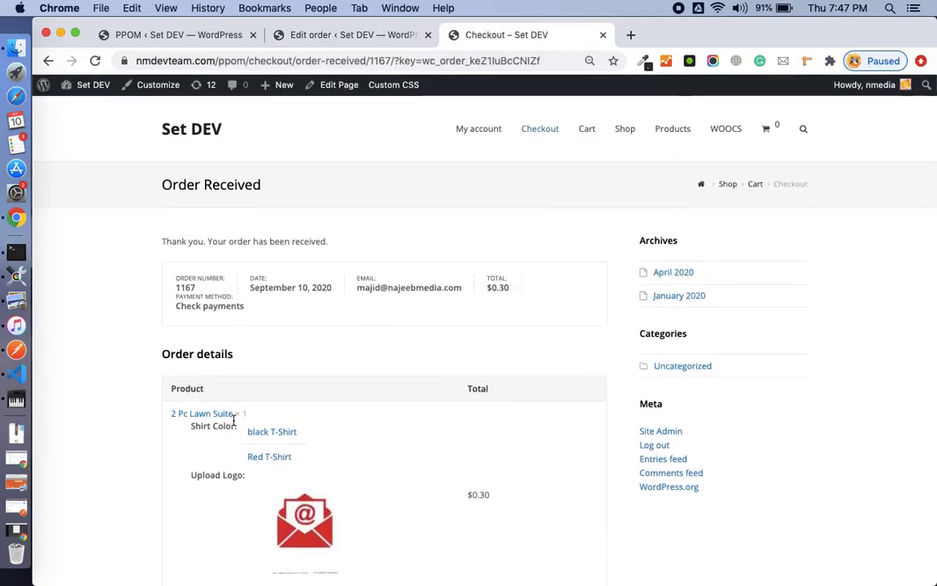